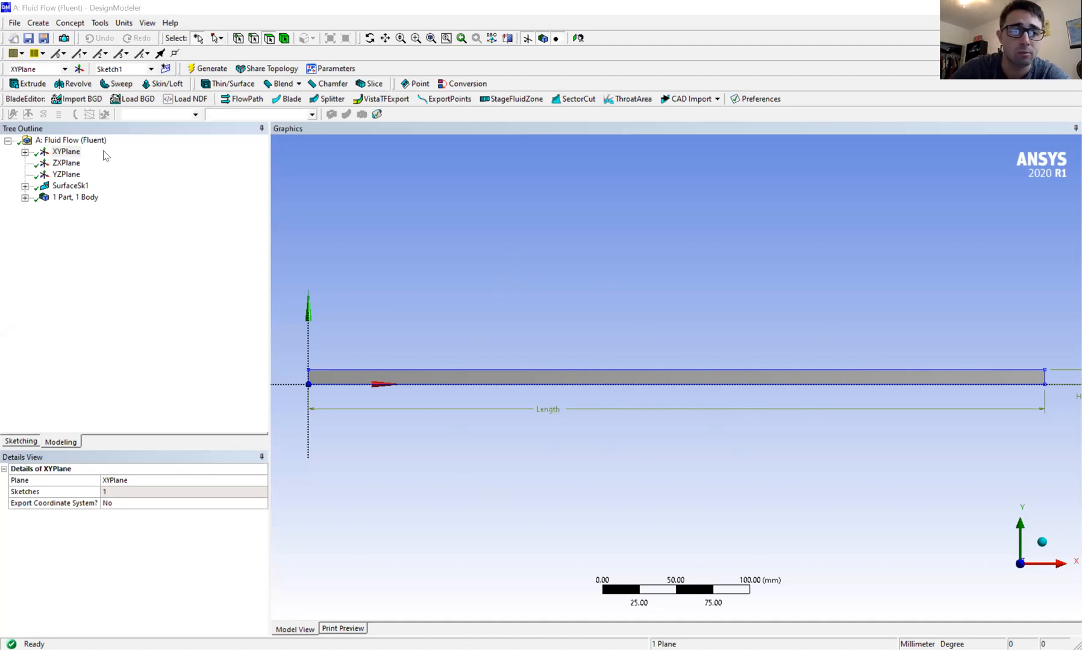
Review the channel sketch's dimensions on the XY plane, the available length units and the surface-creation options.
left_click(71, 155)
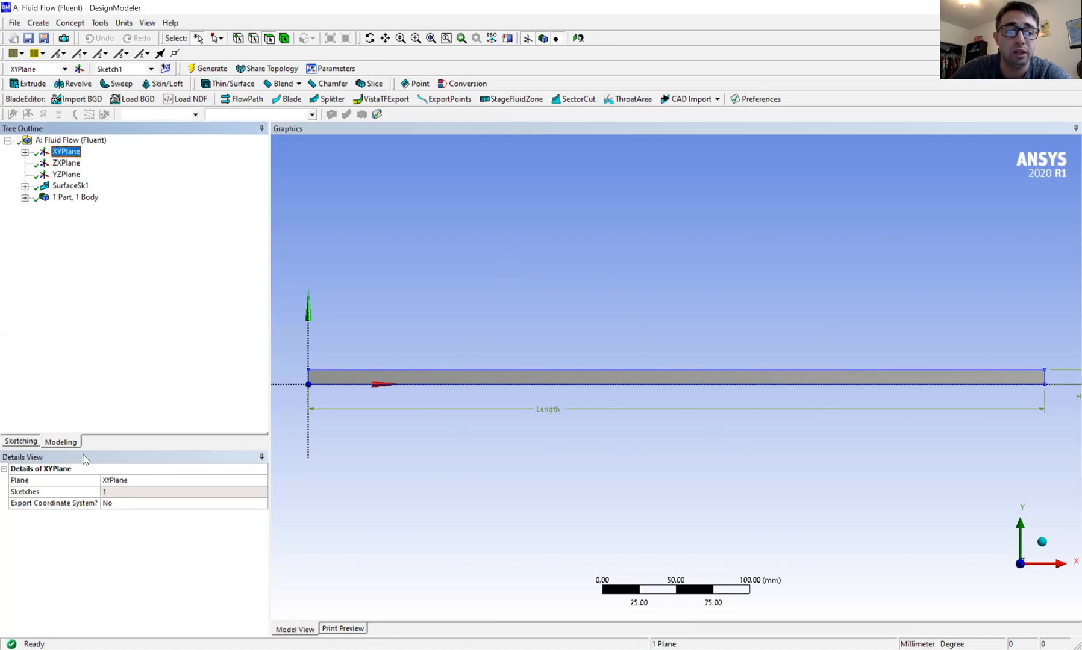
left_click(21, 442)
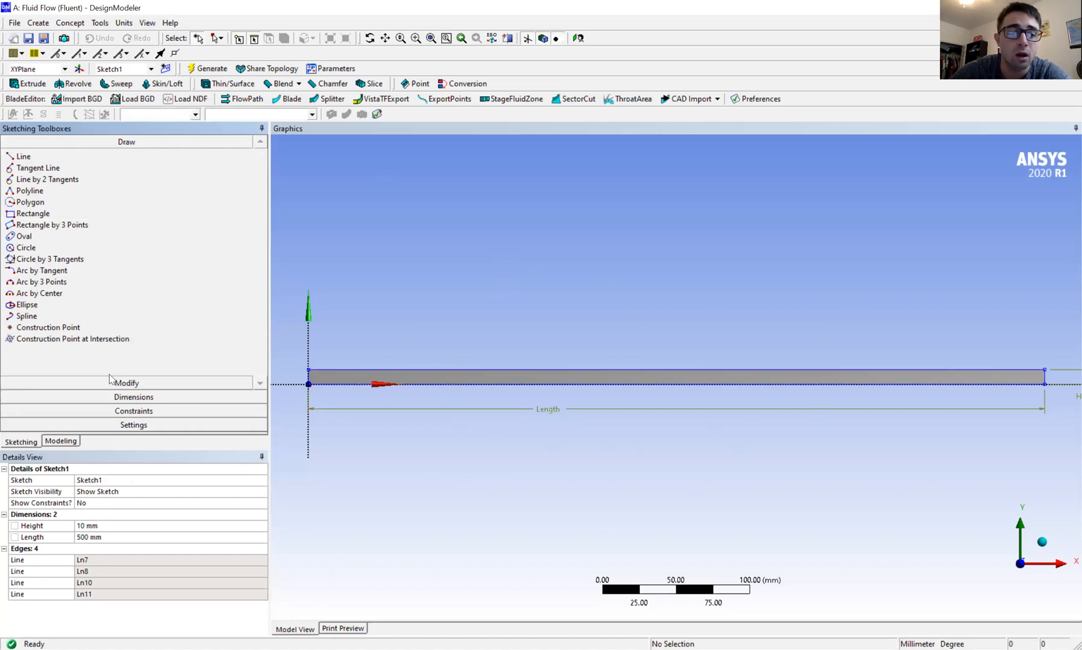
left_click(95, 401)
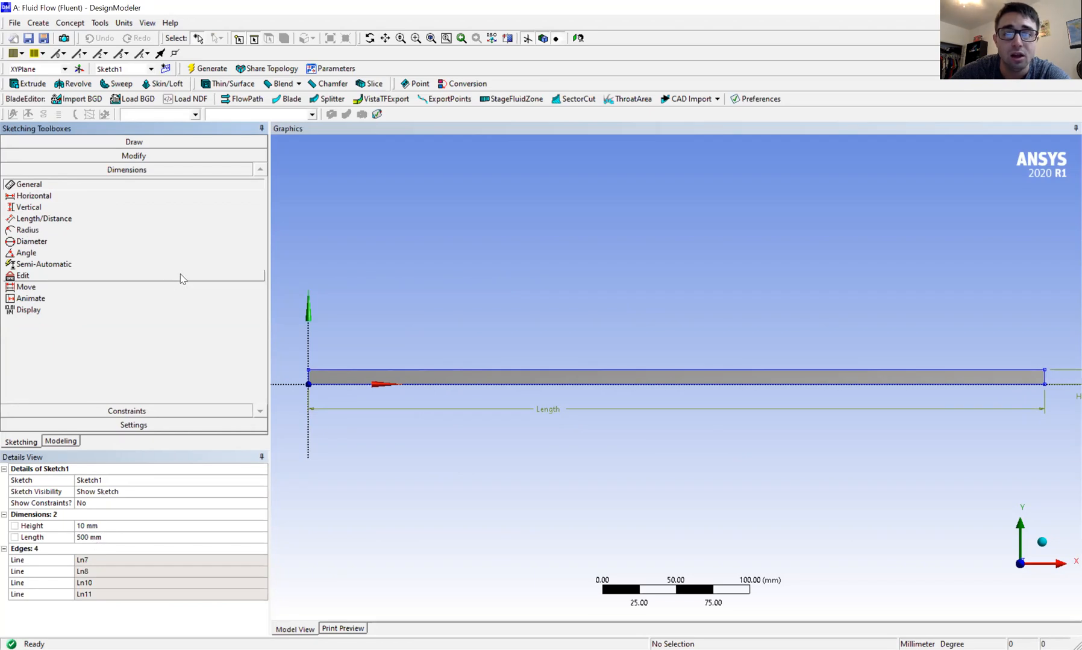
left_click(123, 24)
left_click(122, 24)
left_click(122, 24)
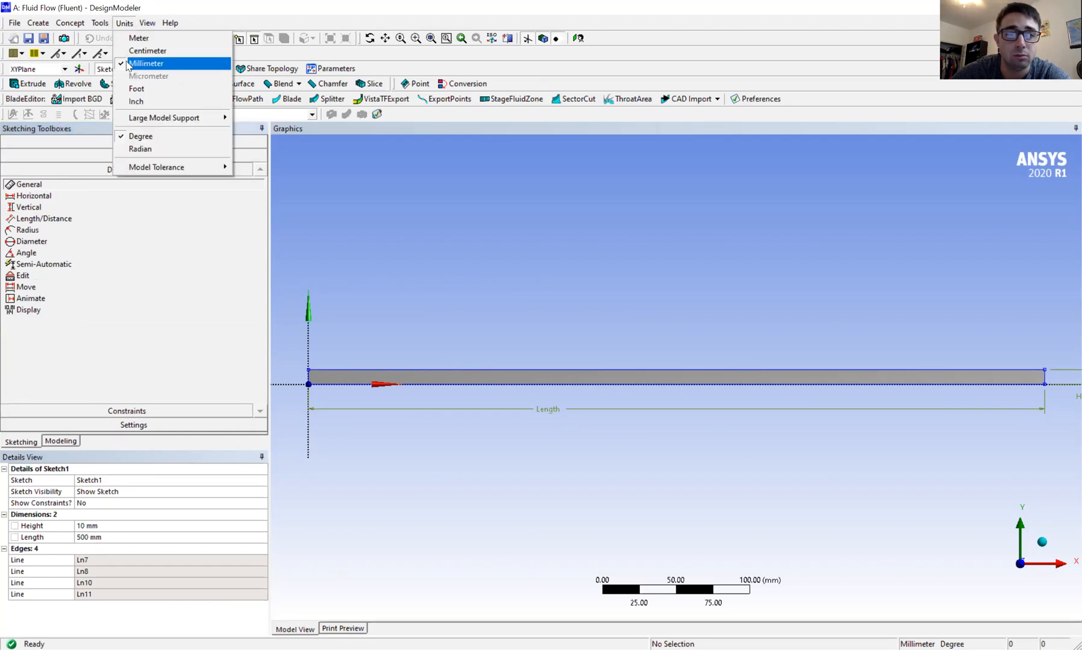
left_click(121, 22)
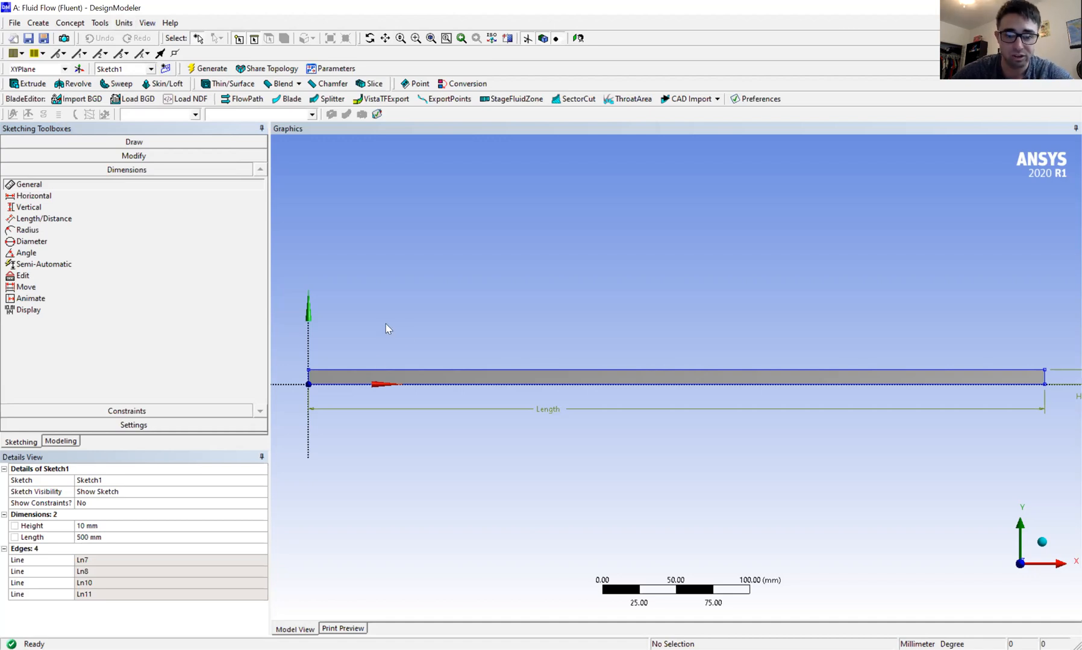
left_click(83, 25)
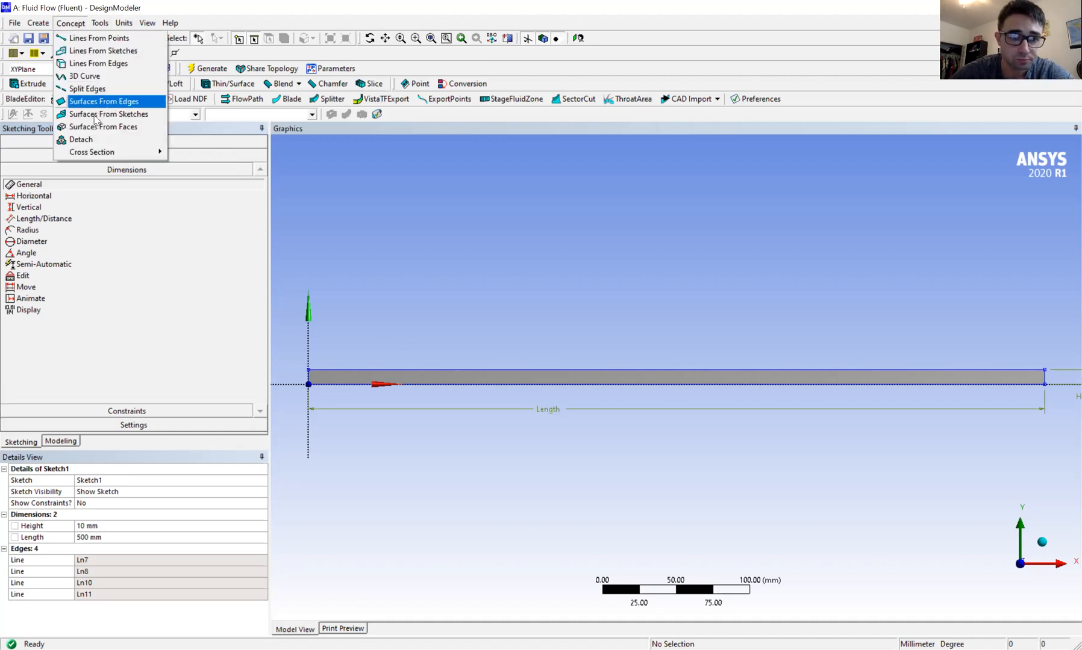
left_click(340, 211)
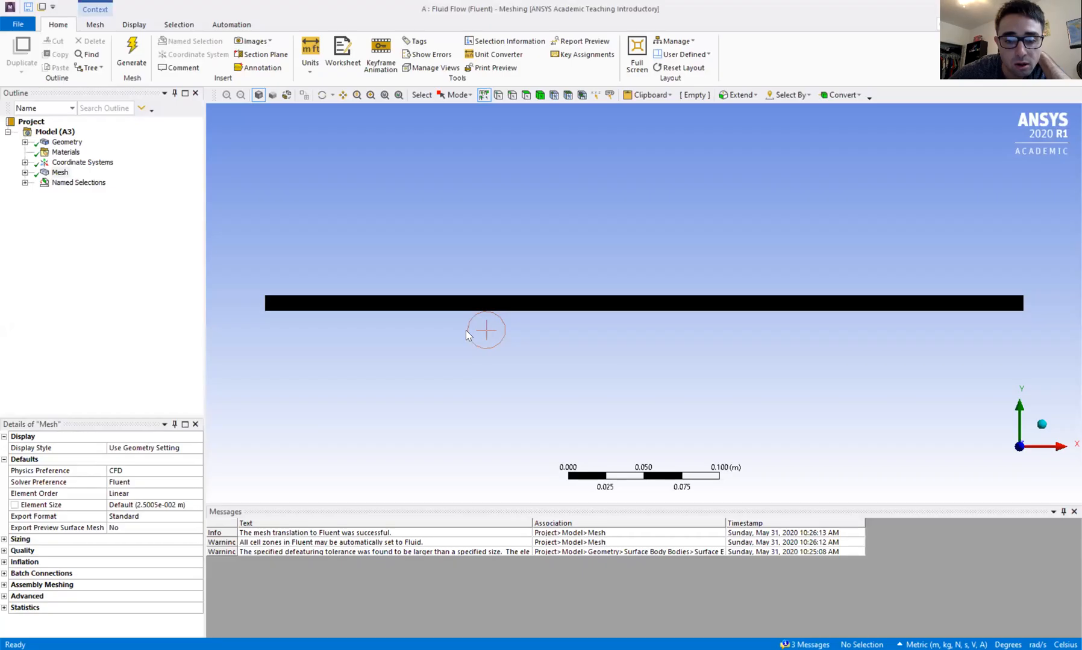
In ANSYS Meshing, examine the mesh controls: both edge sizings with their division counts and the face meshing.
left_click(62, 173)
left_click(25, 173)
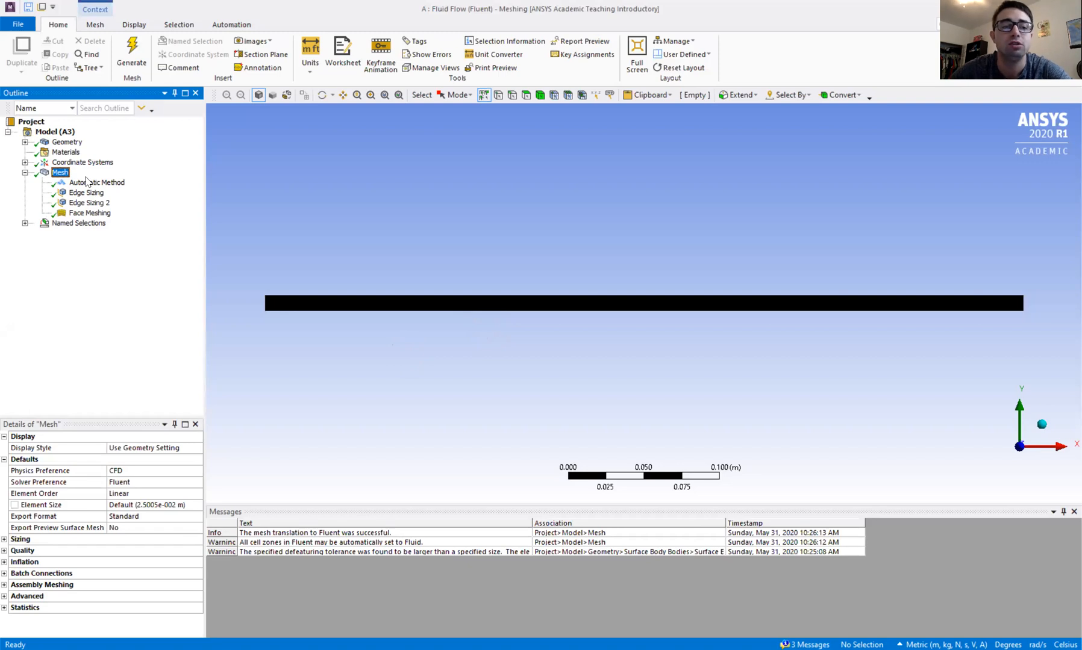
left_click(86, 194)
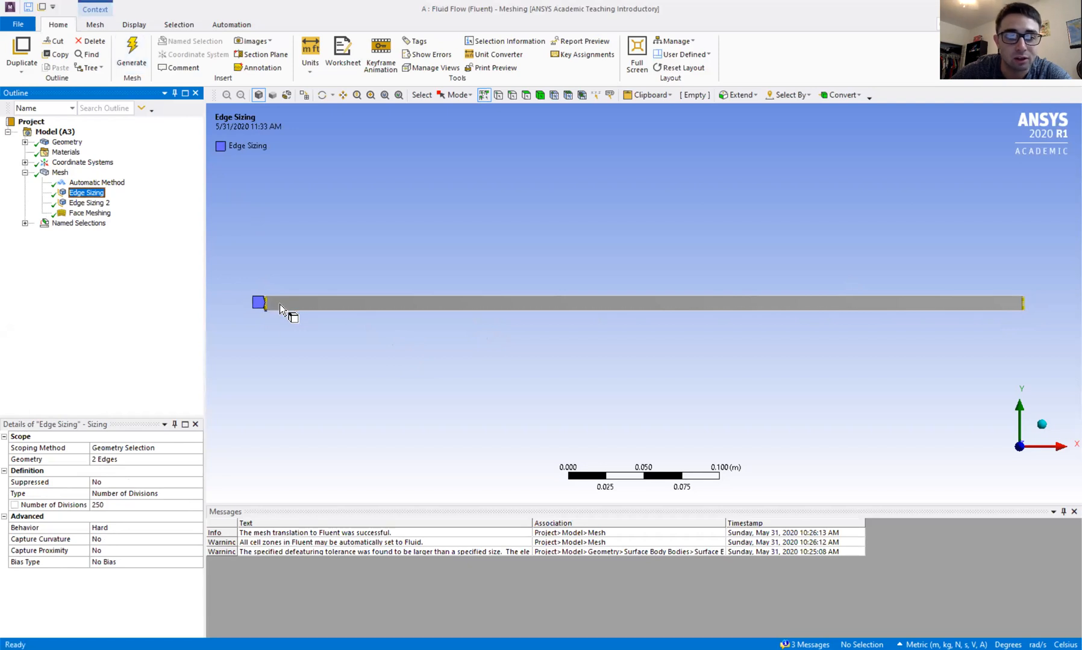
left_click(106, 205)
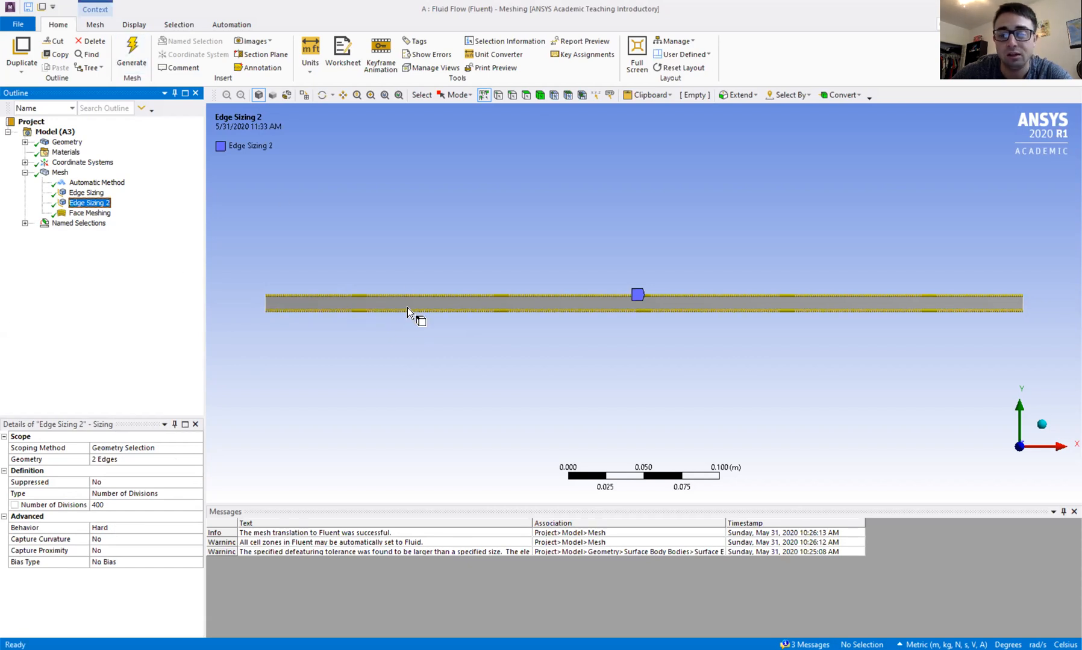
left_click(91, 213)
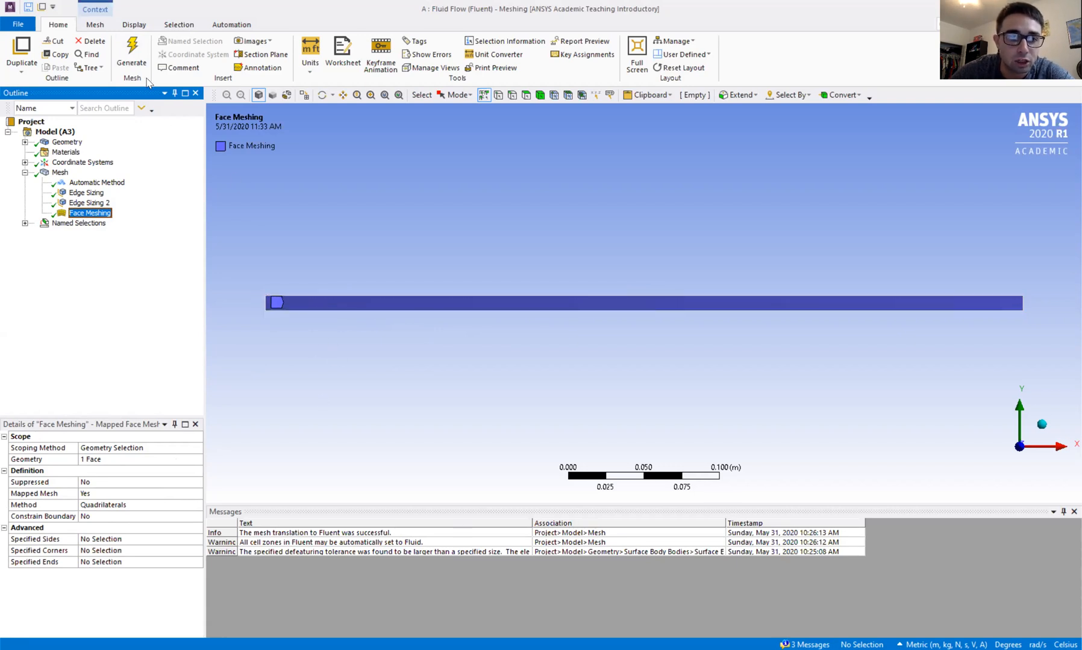
Display the generated mesh and inspect its cells up close along the channel.
left_click(59, 172)
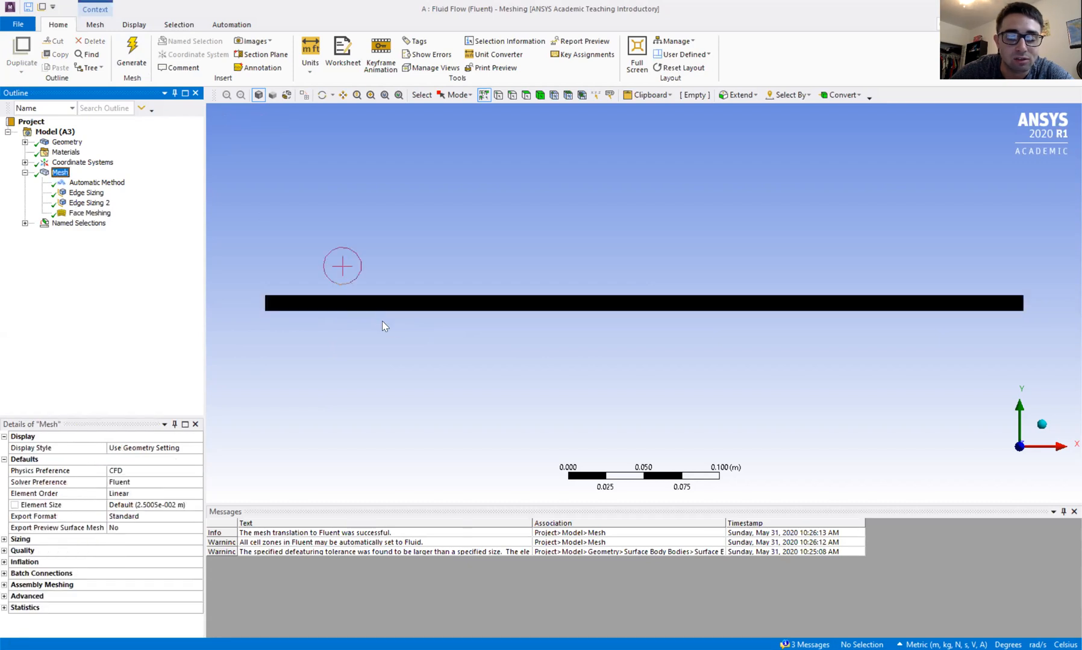
scroll(383, 330, "up", 2)
scroll(383, 328, "up", 5)
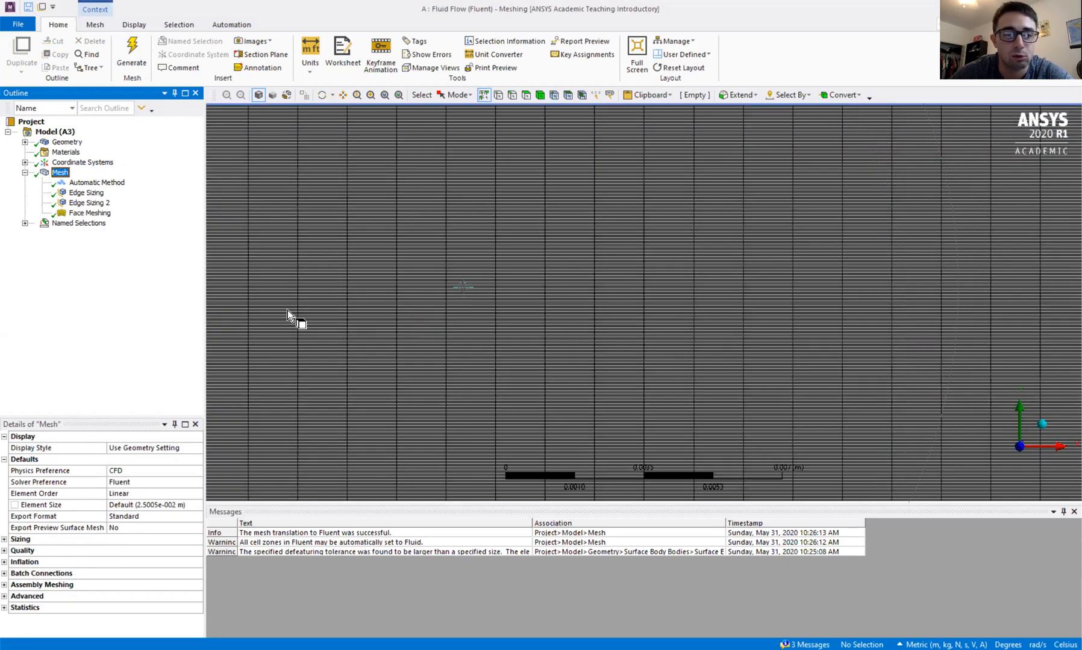
scroll(579, 308, "down", 4)
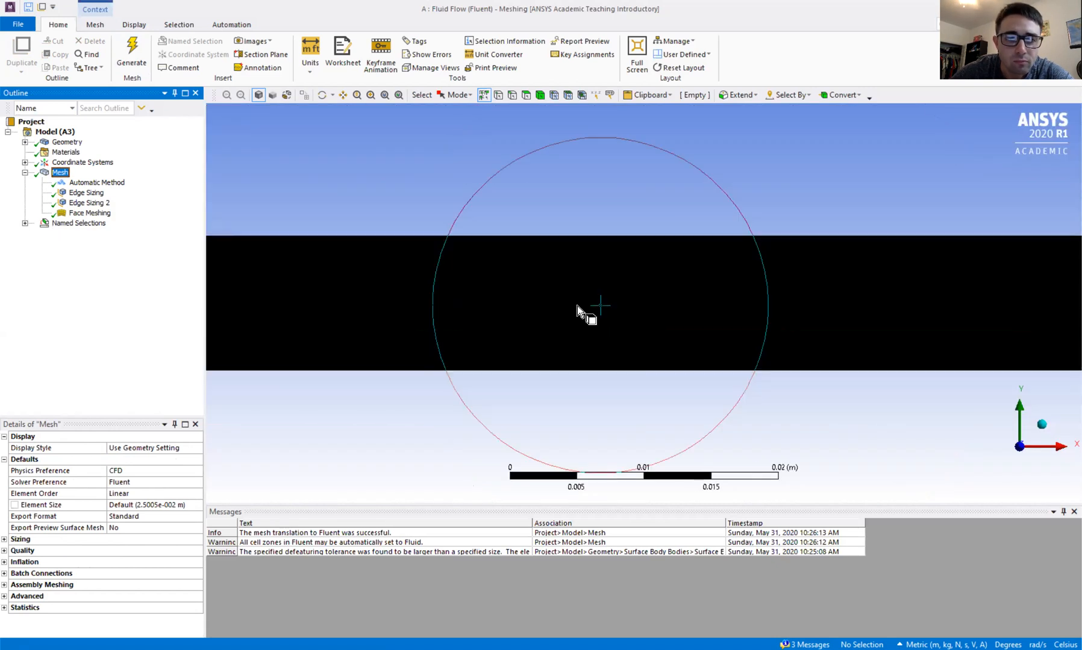
scroll(558, 313, "down", 5)
scroll(561, 312, "up", 1)
Check which edges the Inlet, Outlet, Top and Bottom named selections cover.
left_click(25, 223)
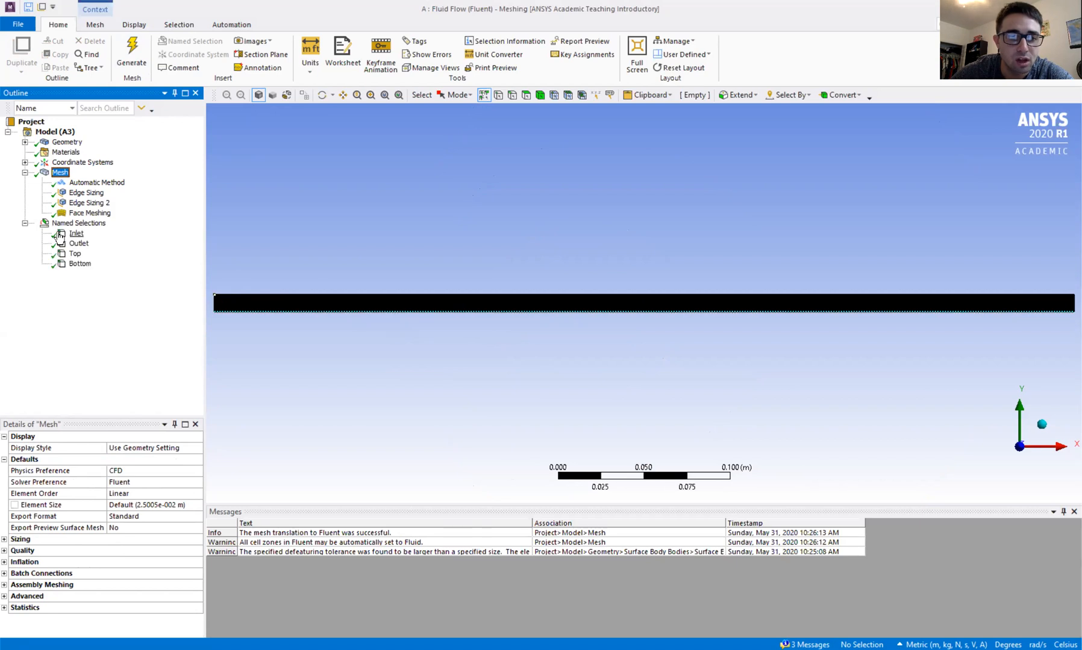
left_click(74, 235)
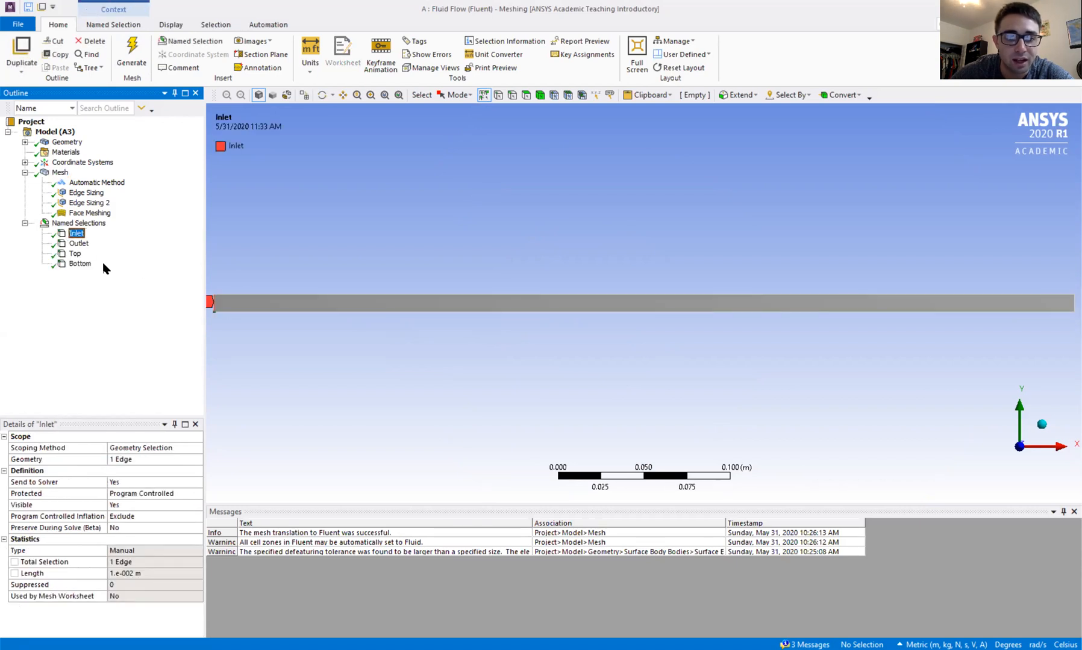
left_click(82, 245)
left_click(77, 254)
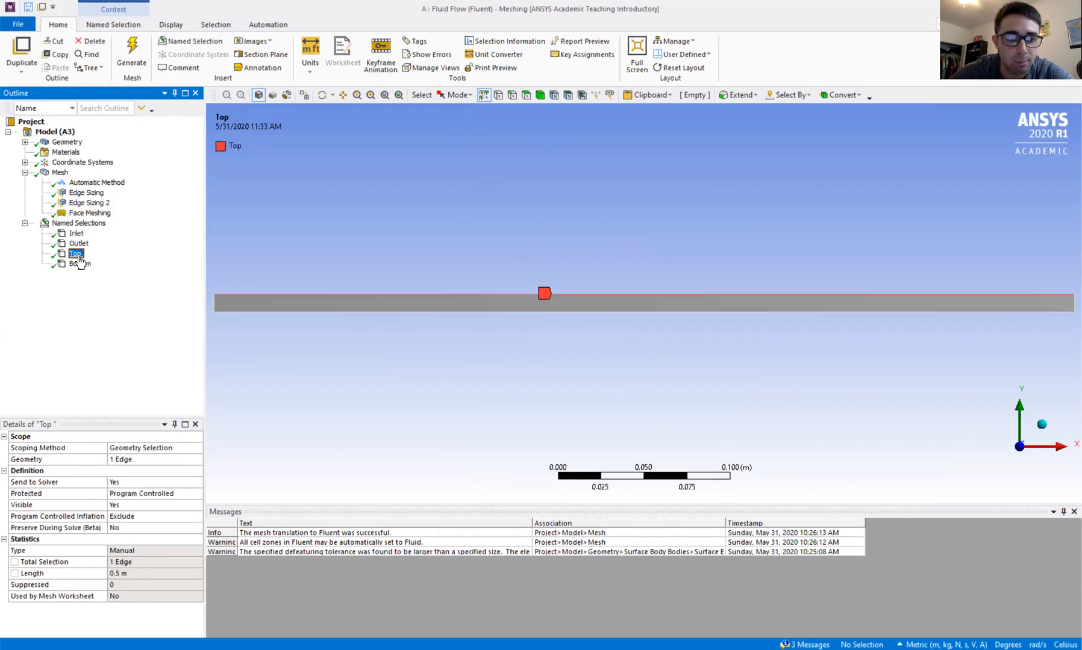
left_click(81, 265)
left_click(25, 223)
left_click(24, 172)
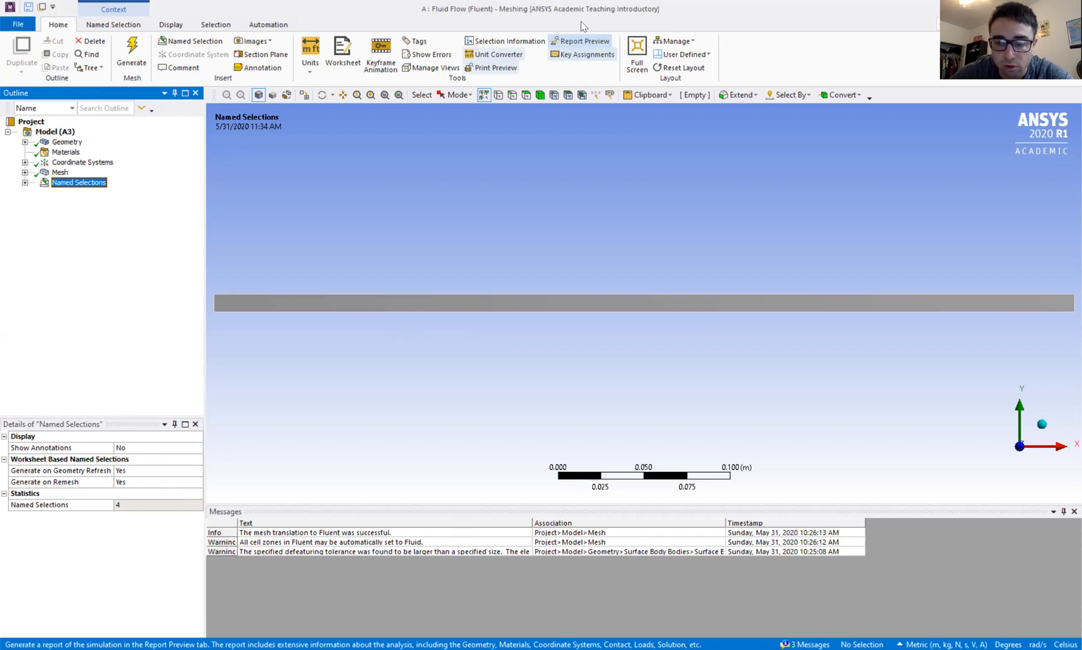
Switch to ANSYS Fluent and look over the list of physics models in the setup.
key("alt+Tab")
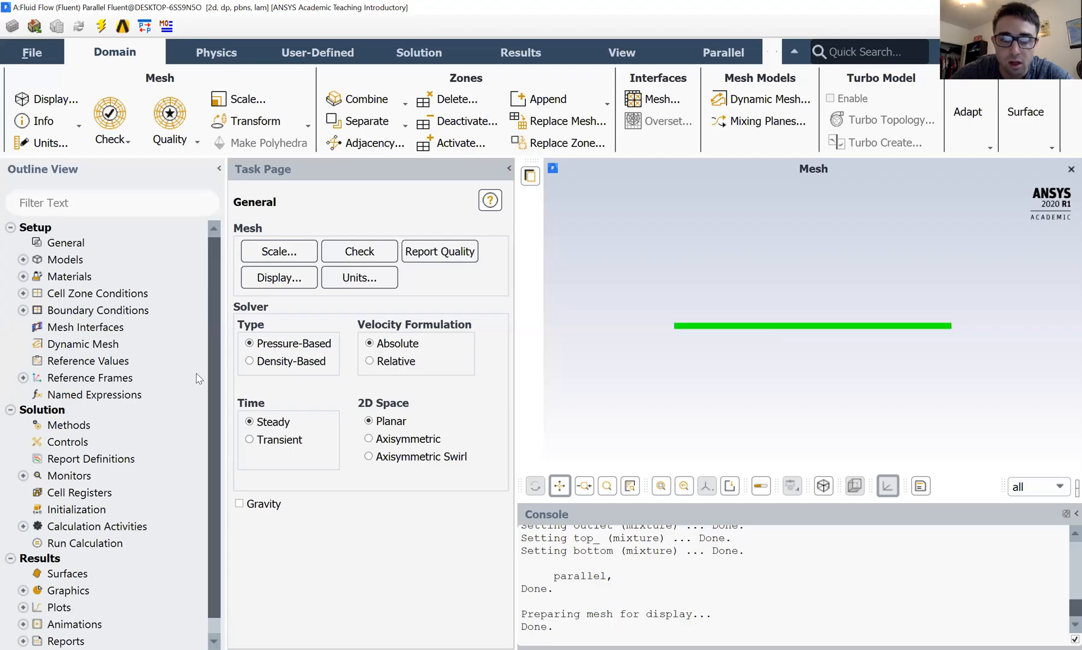
left_click(23, 259)
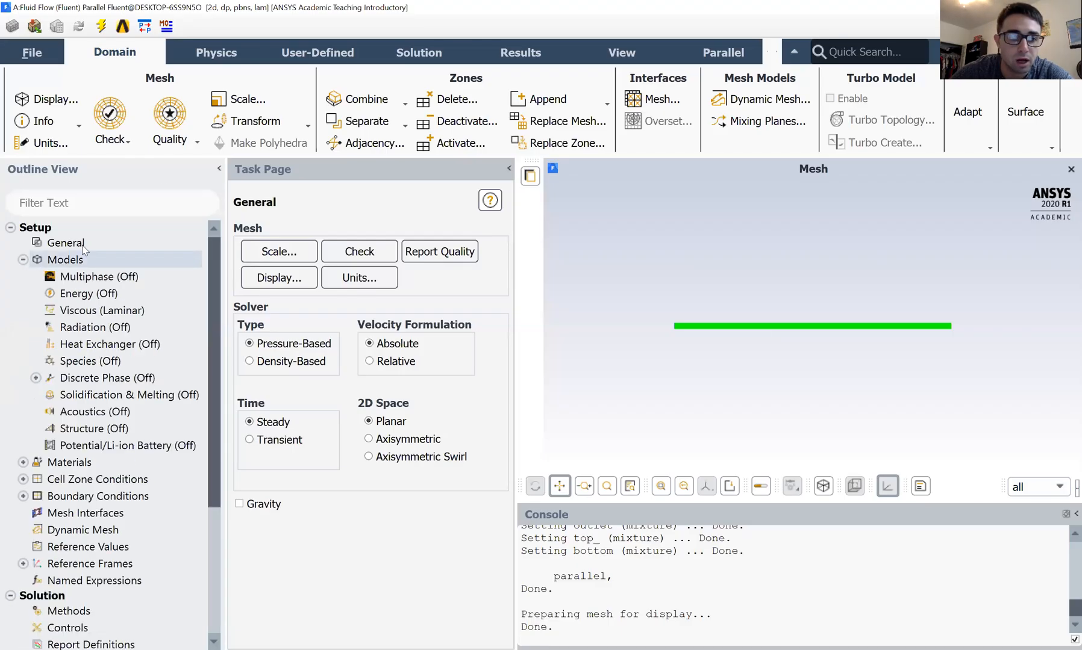
left_click(22, 260)
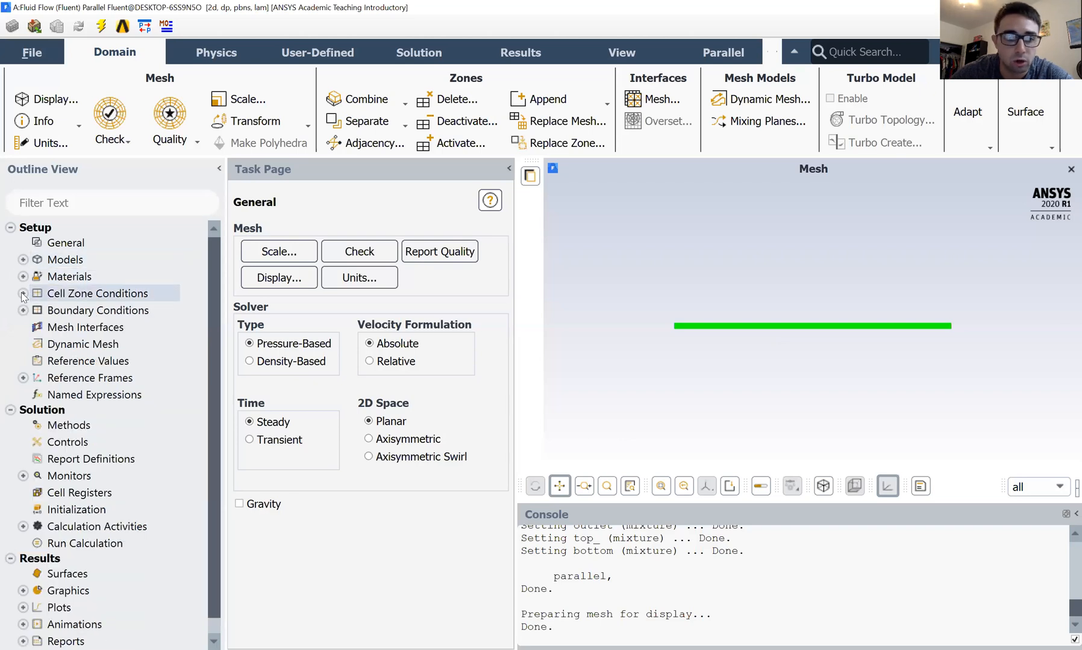
Inspect the wall motion and shear settings of the bottom and top_ boundary conditions, leaving them as they are.
double_click(73, 311)
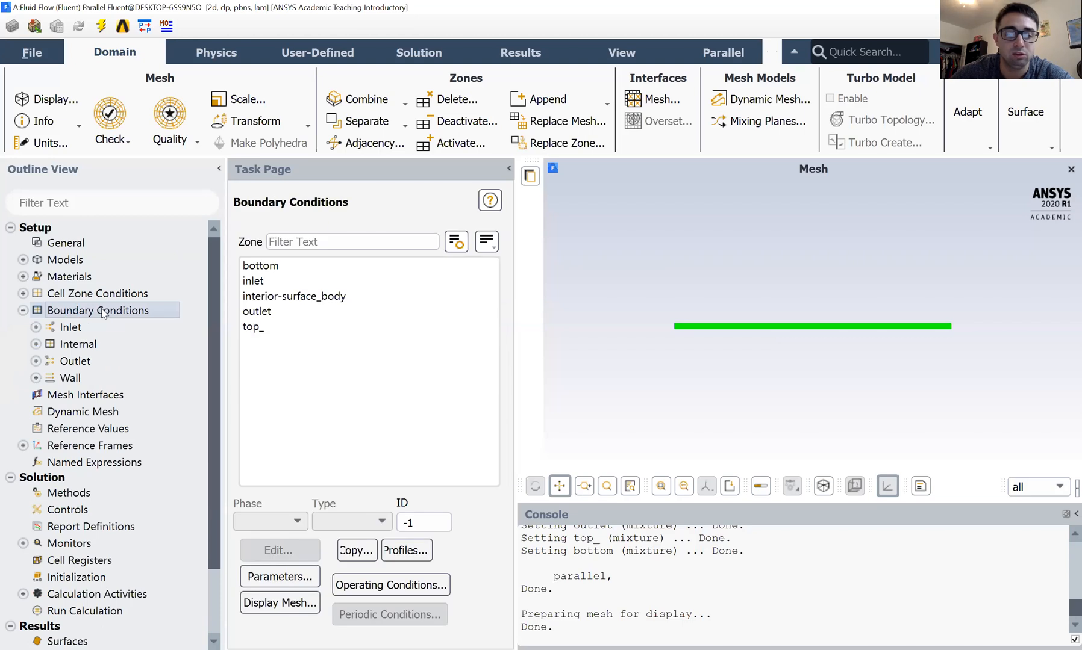
left_click(278, 268)
left_click(286, 559)
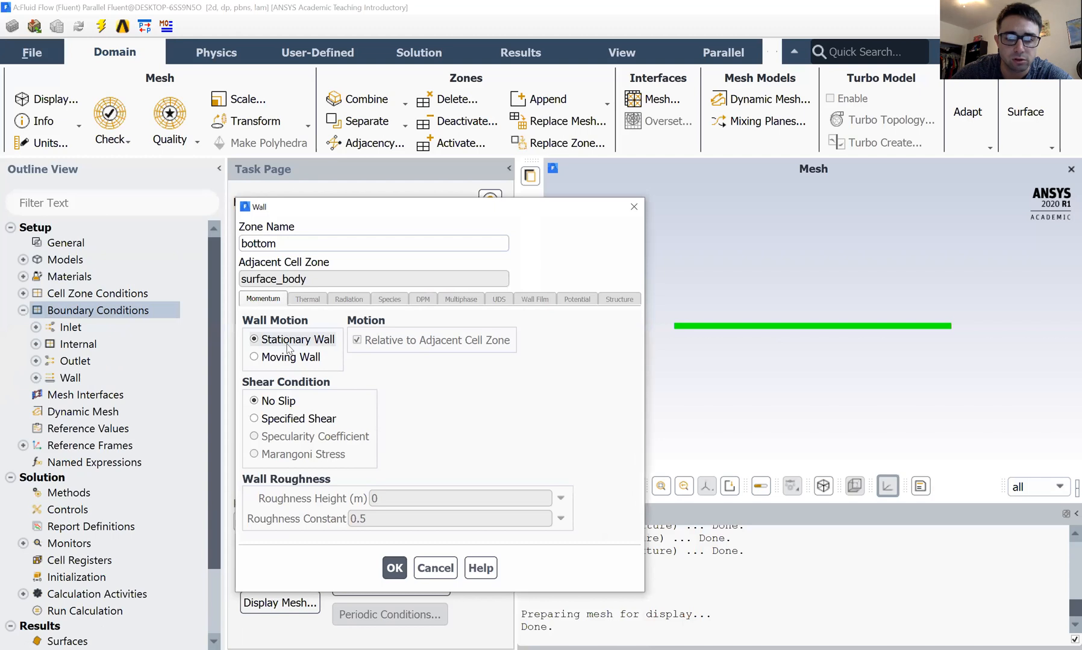
left_click(634, 207)
left_click(277, 326)
double_click(276, 324)
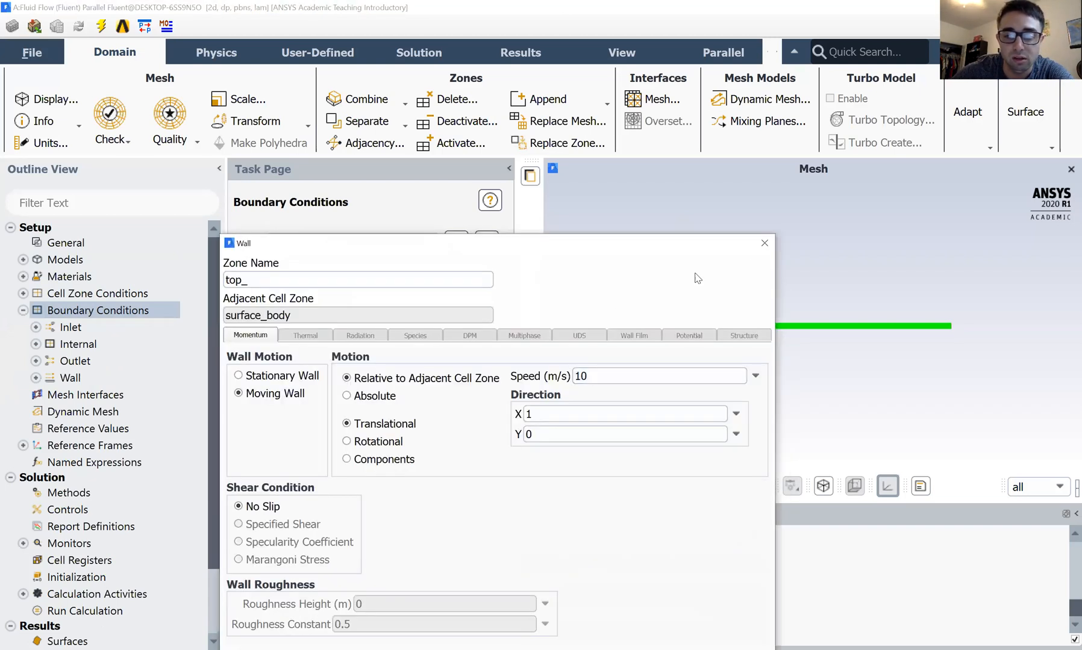
left_click(763, 244)
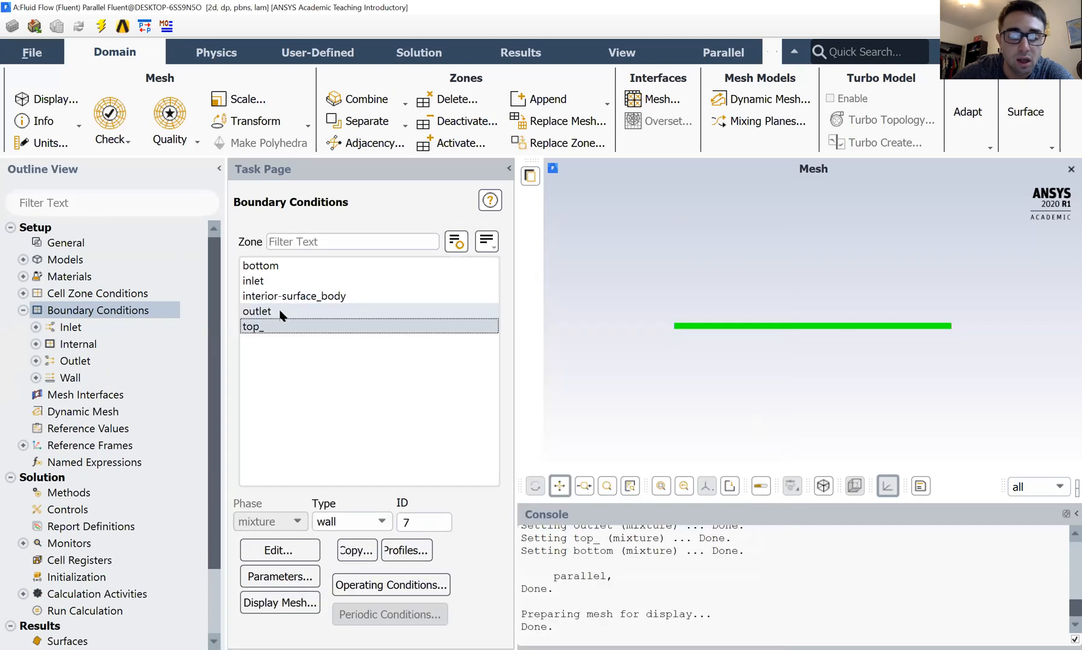
Inspect the pressure settings of the outlet and inlet boundaries, and view the reference values.
left_click(281, 312)
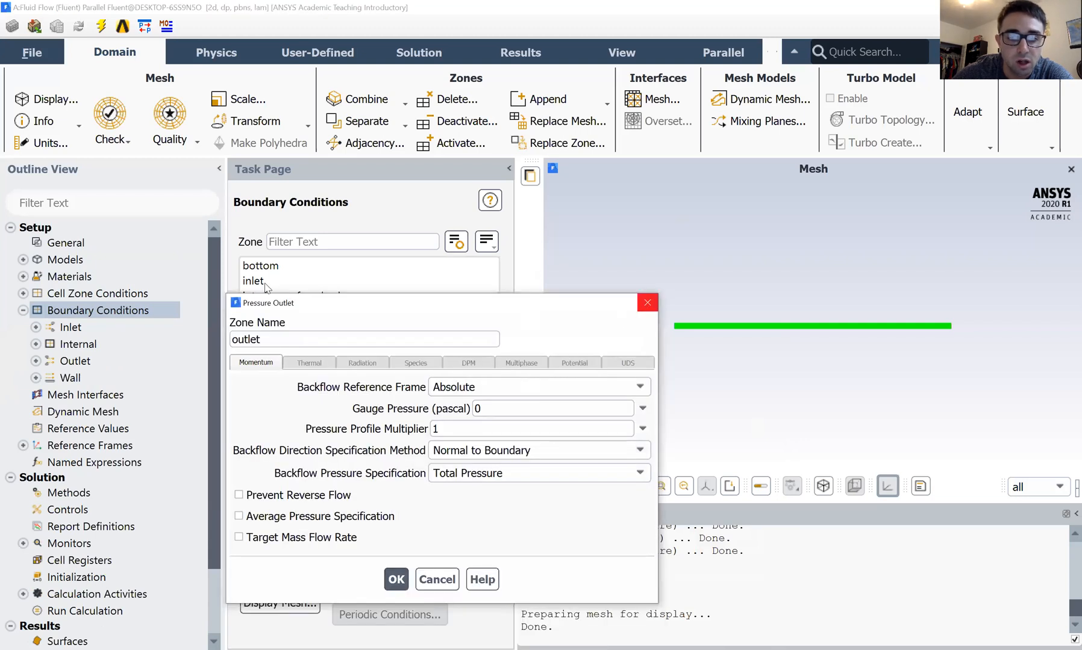
left_click(647, 304)
left_click(265, 282)
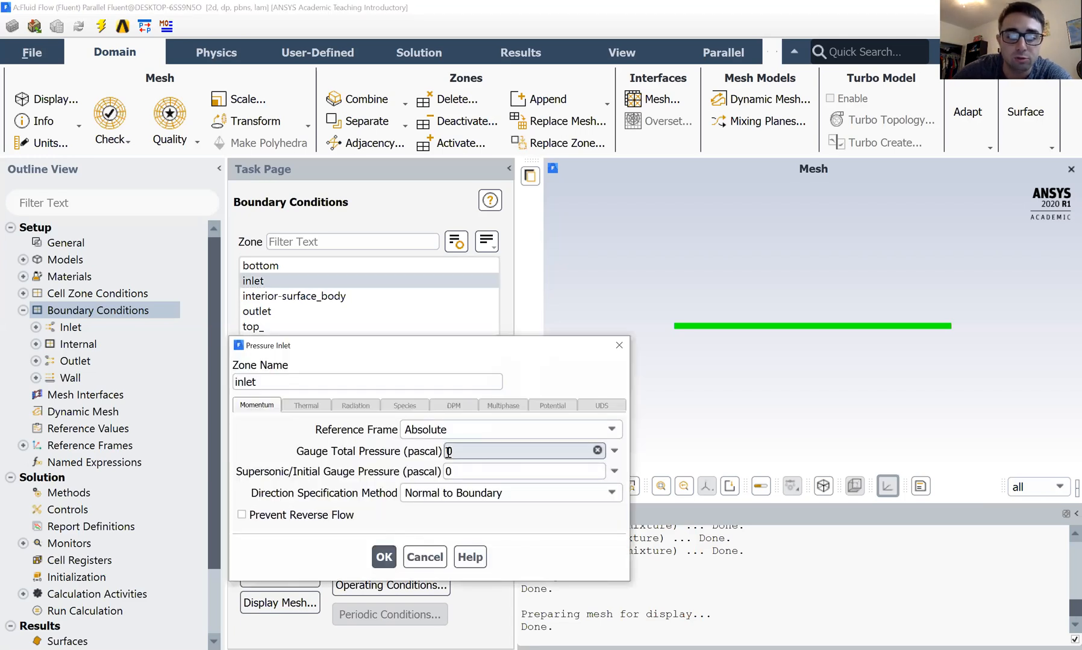
left_click(628, 349)
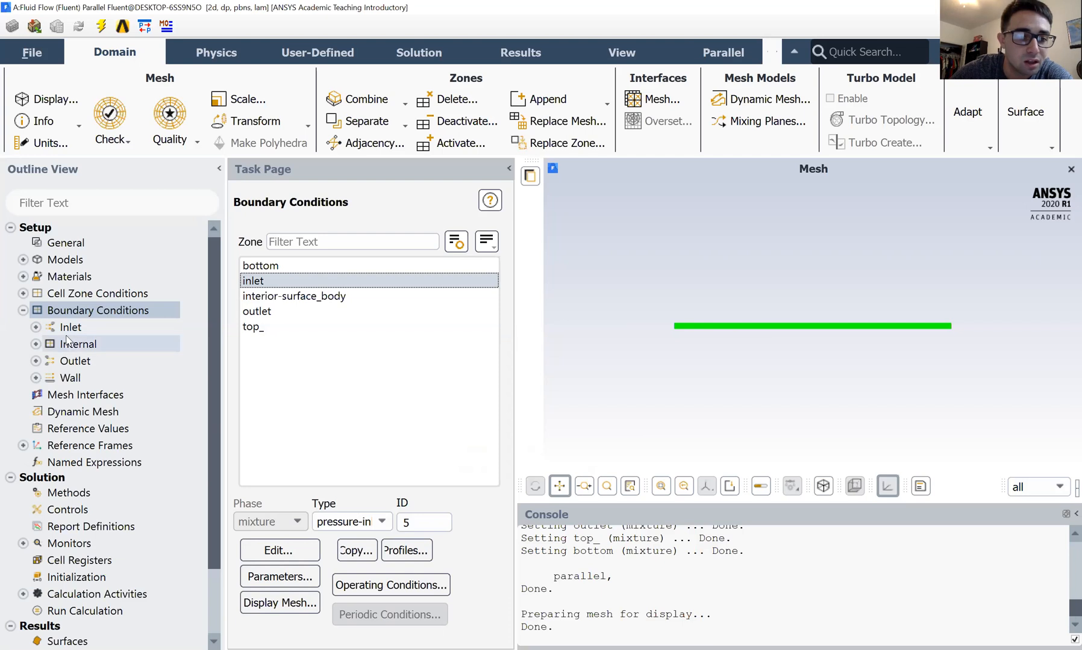
left_click(23, 310)
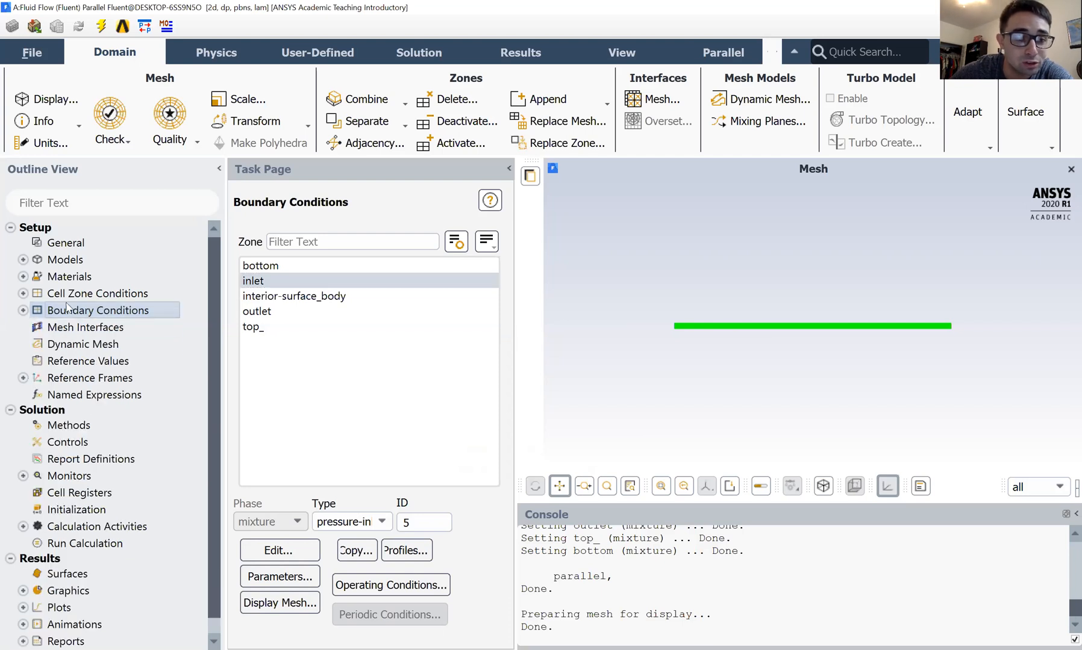
left_click(74, 362)
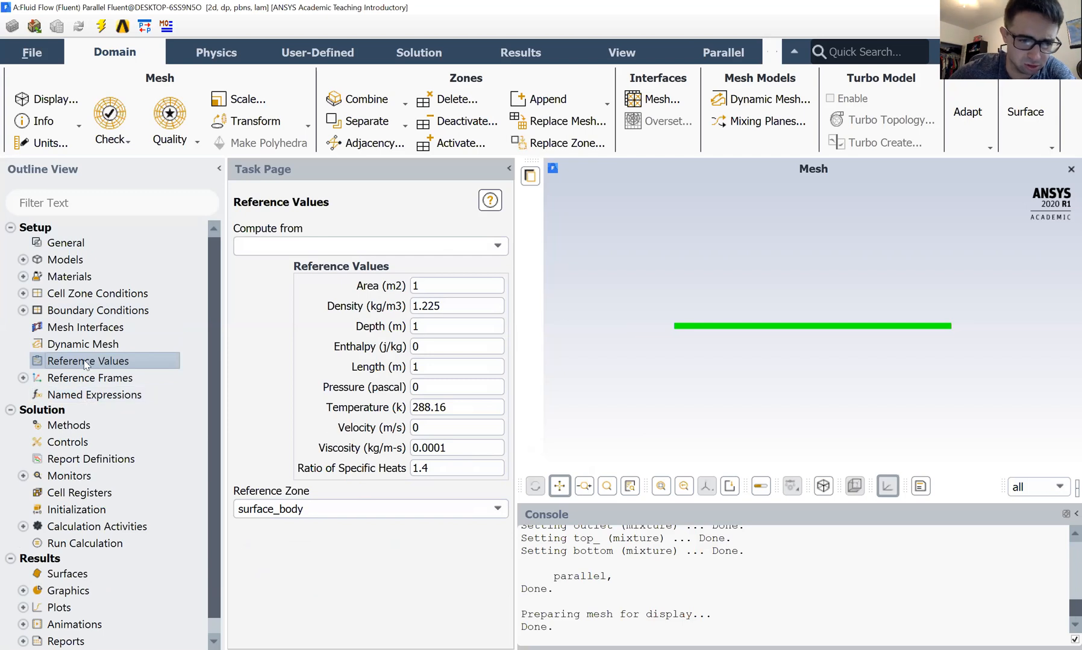
Initialize the solution using Hybrid Initialization.
left_click(74, 509)
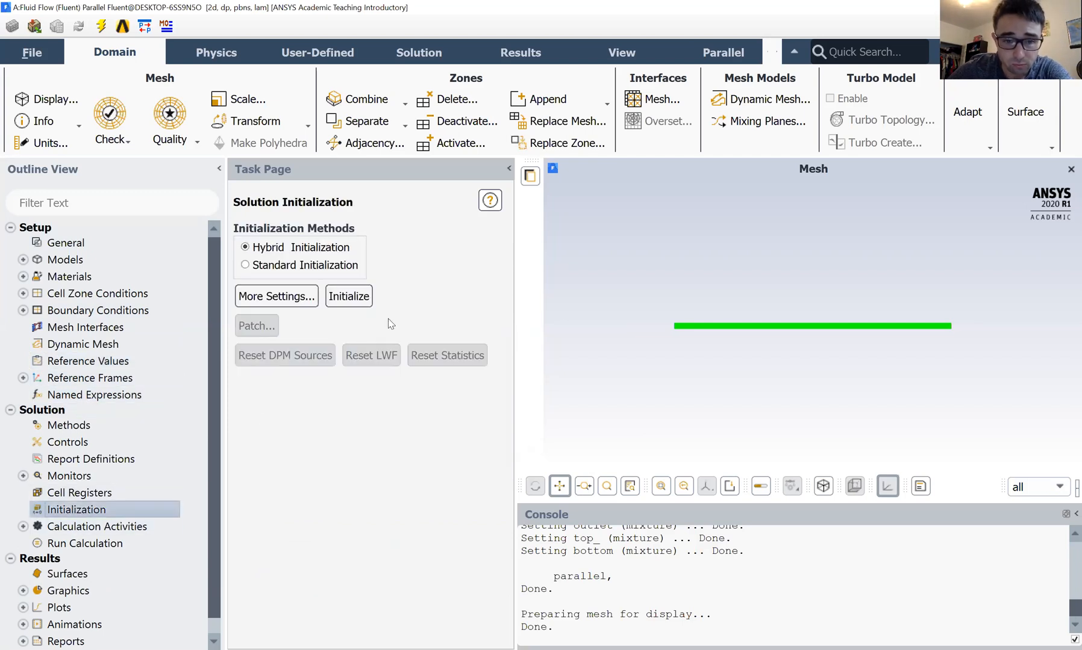
left_click(364, 298)
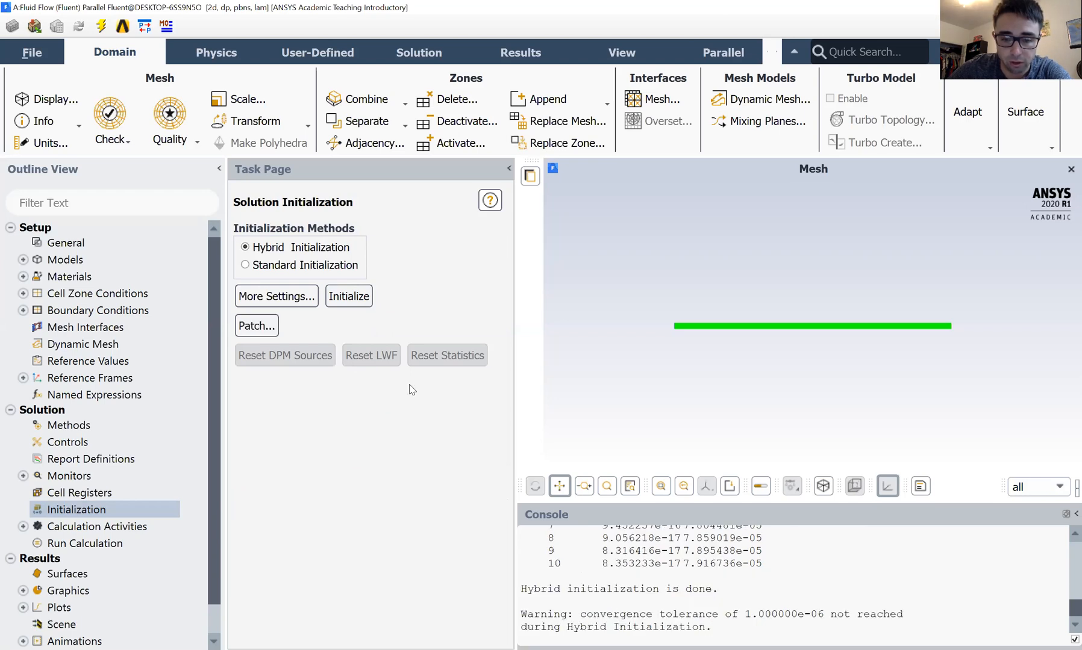
Run the calculation with the number of iterations set to 500 and dismiss the completion notice.
left_click(75, 545)
double_click(74, 543)
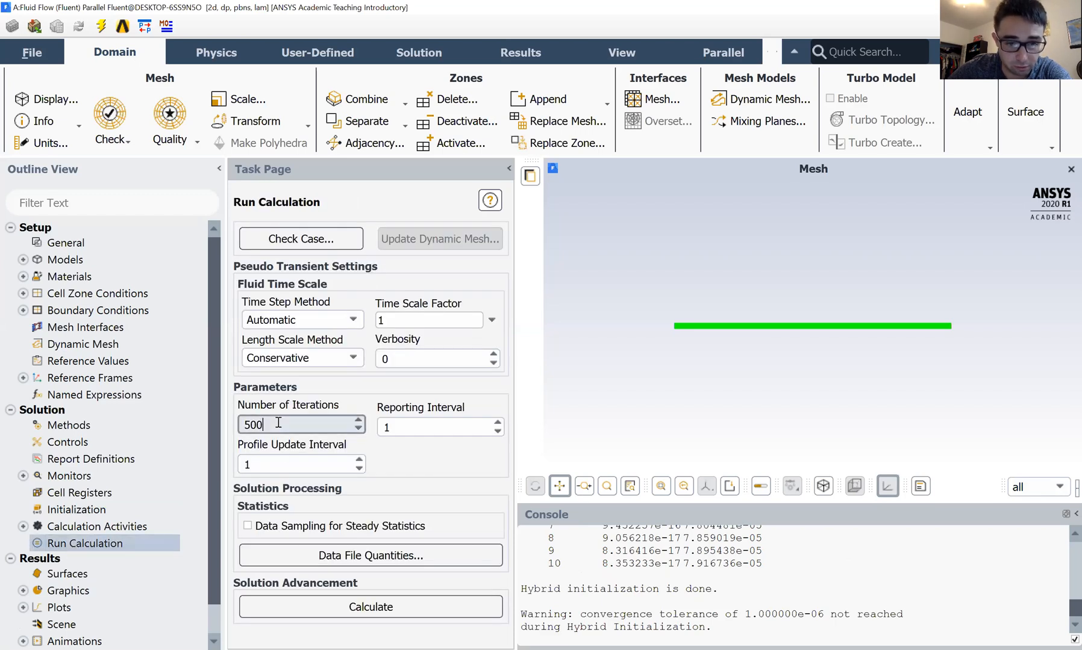
left_click(336, 612)
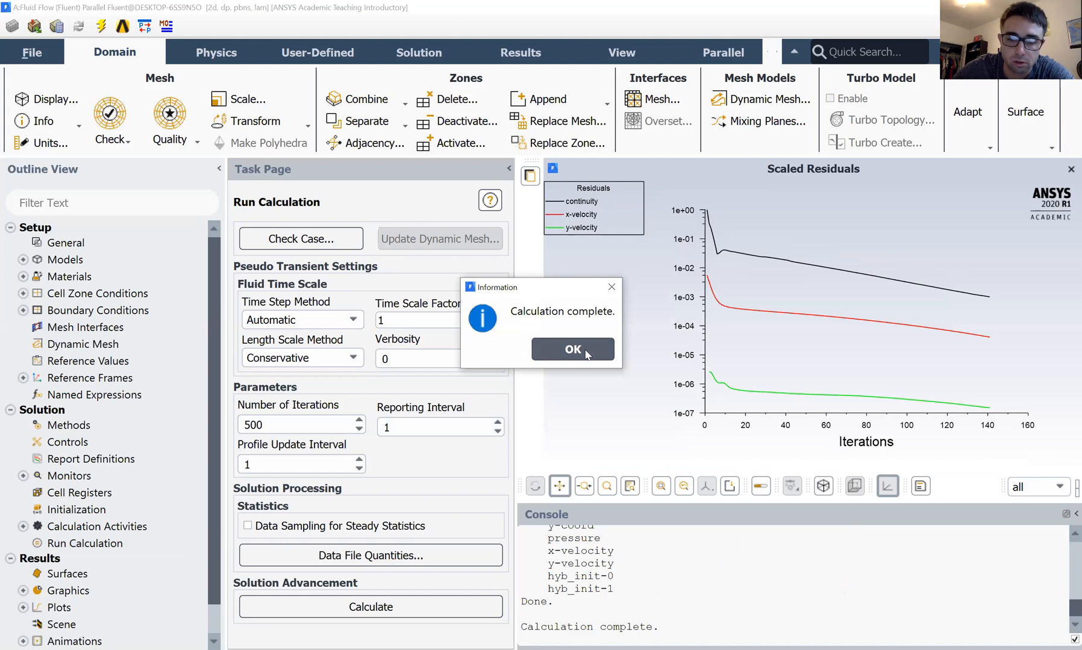
left_click(572, 350)
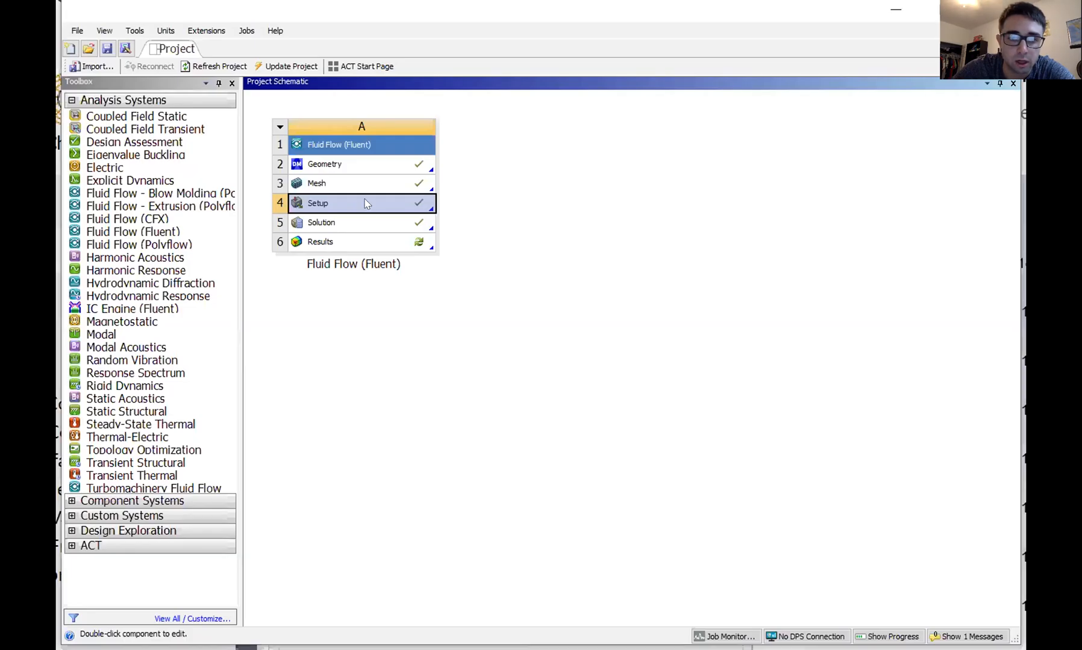
Switch to Workbench, update the Setup and Solution cells of the Fluid Flow (Fluent) system, and open its Results in CFD-Post.
right_click(364, 202)
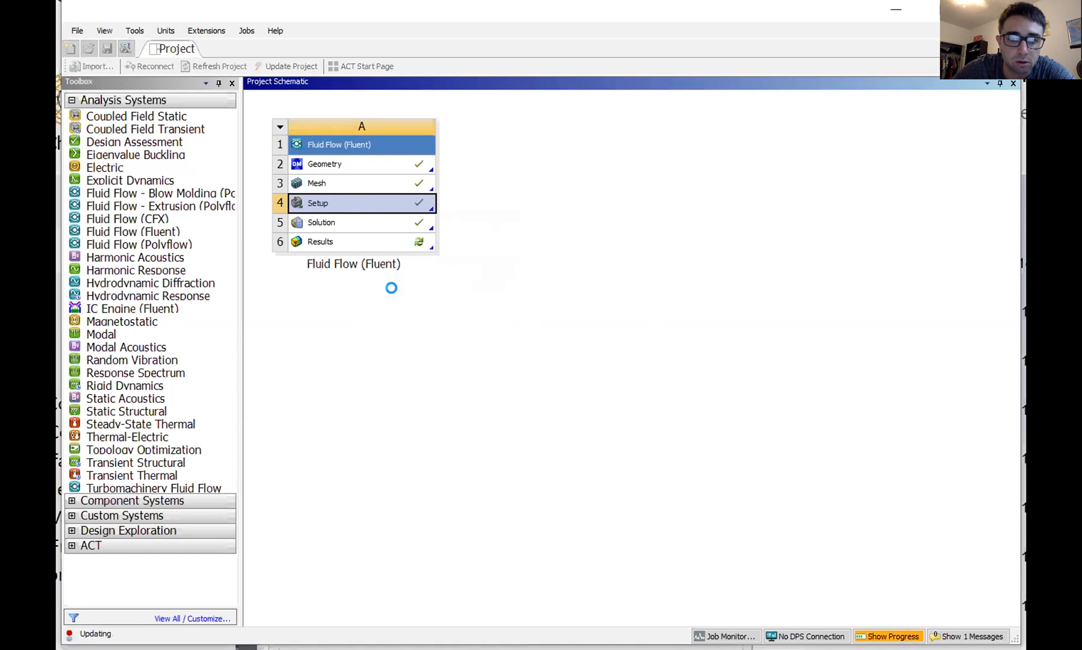
left_click(370, 224)
right_click(369, 224)
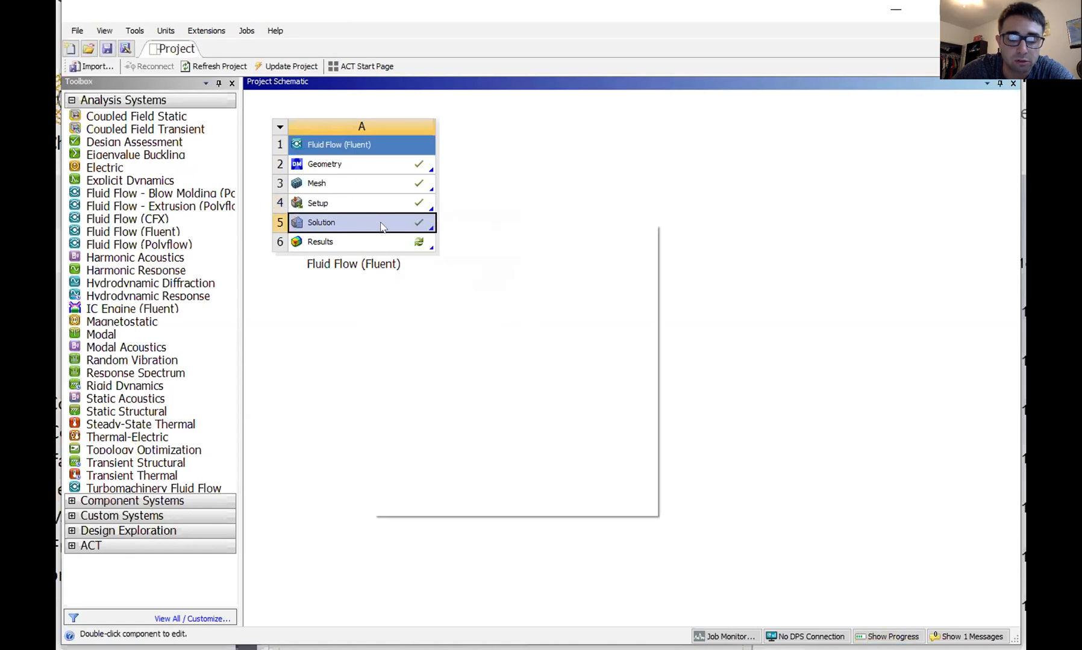
left_click(408, 359)
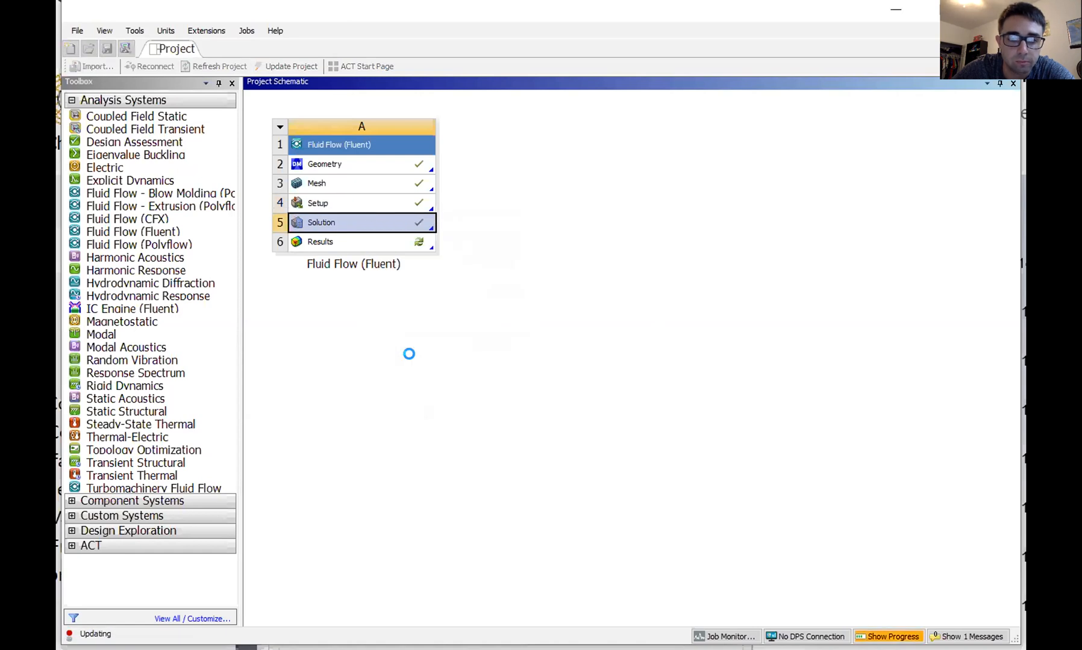
double_click(333, 242)
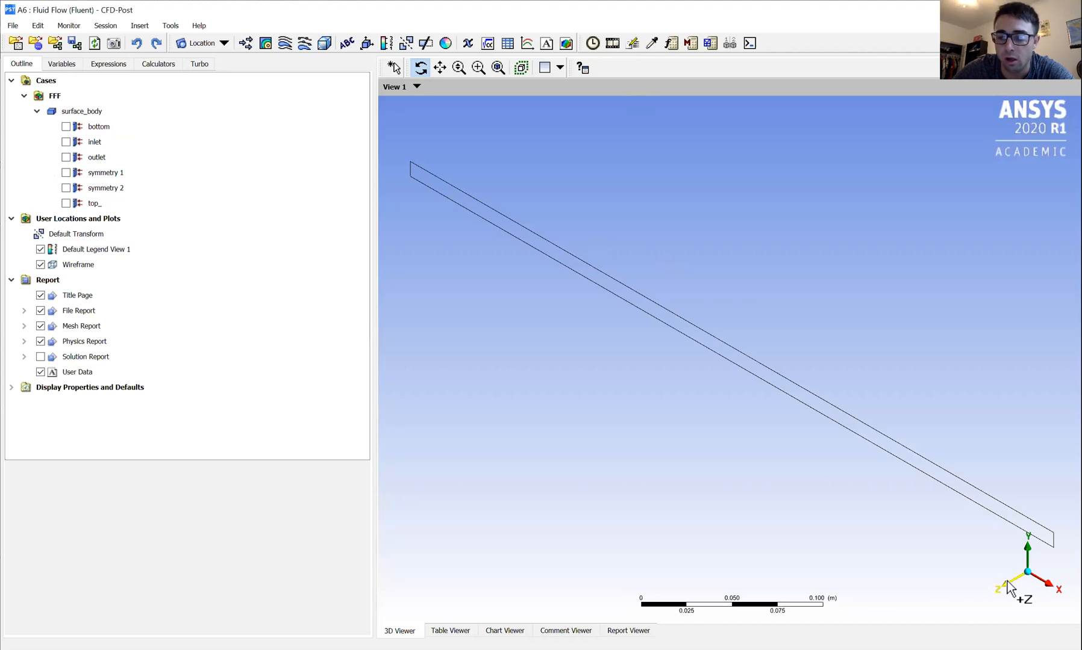
Orient the view along +Z and insert a contour named Velocity Profile.
left_click(1009, 589)
left_click(140, 26)
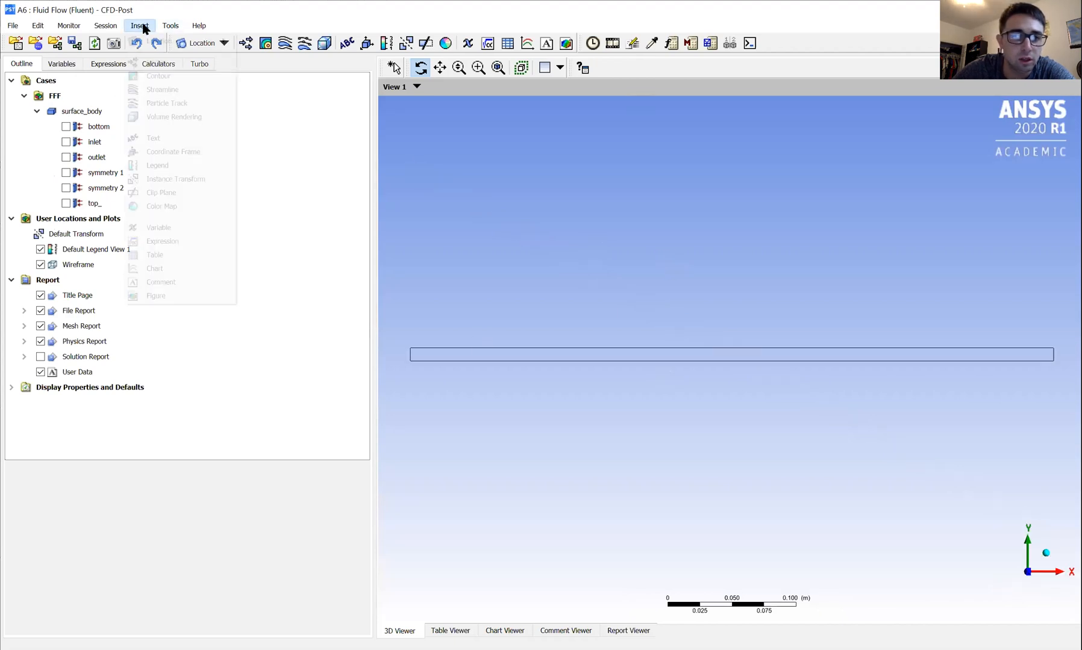
left_click(149, 77)
type("Veloc")
key("BackSpace")
key("BackSpace")
type("Coue")
key("BackSpace")
key("BackSpace")
key("BackSpace")
key("BackSpace")
type("Velocity Profil")
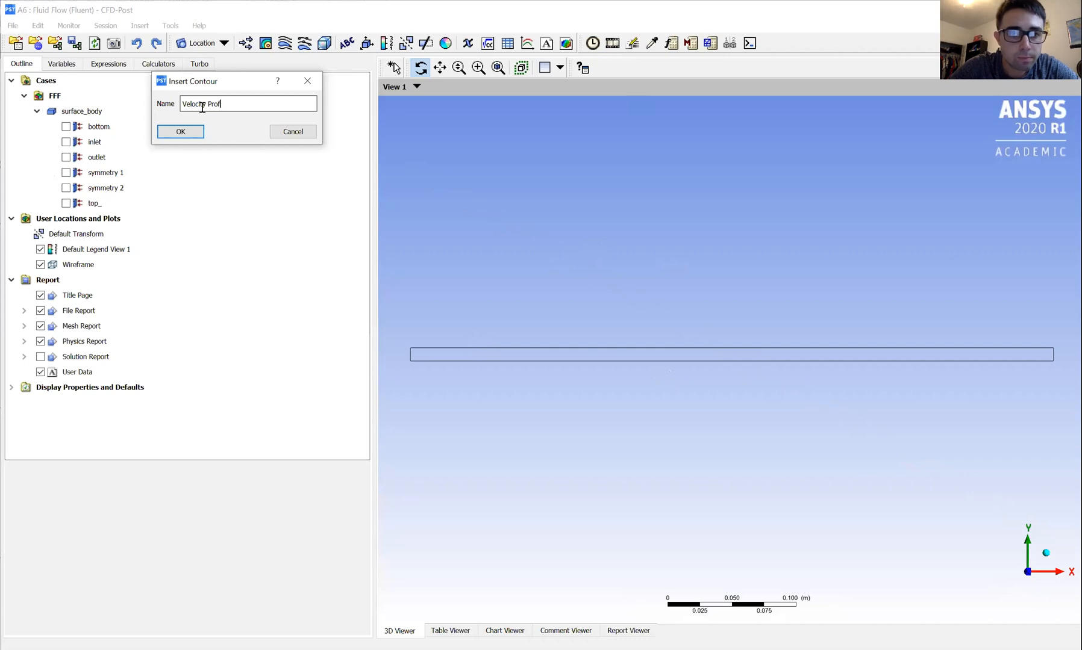
left_click(180, 131)
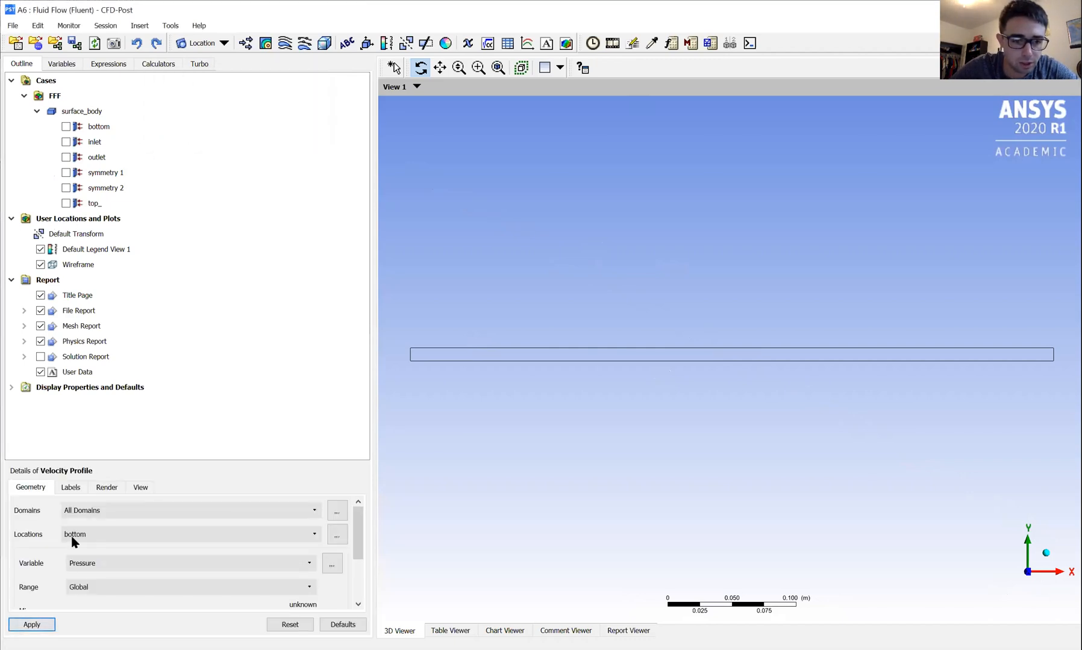
Set the contour's location to symmetry 1, its variable to Velocity u and its number of contours to 100, and apply it.
left_click(440, 357)
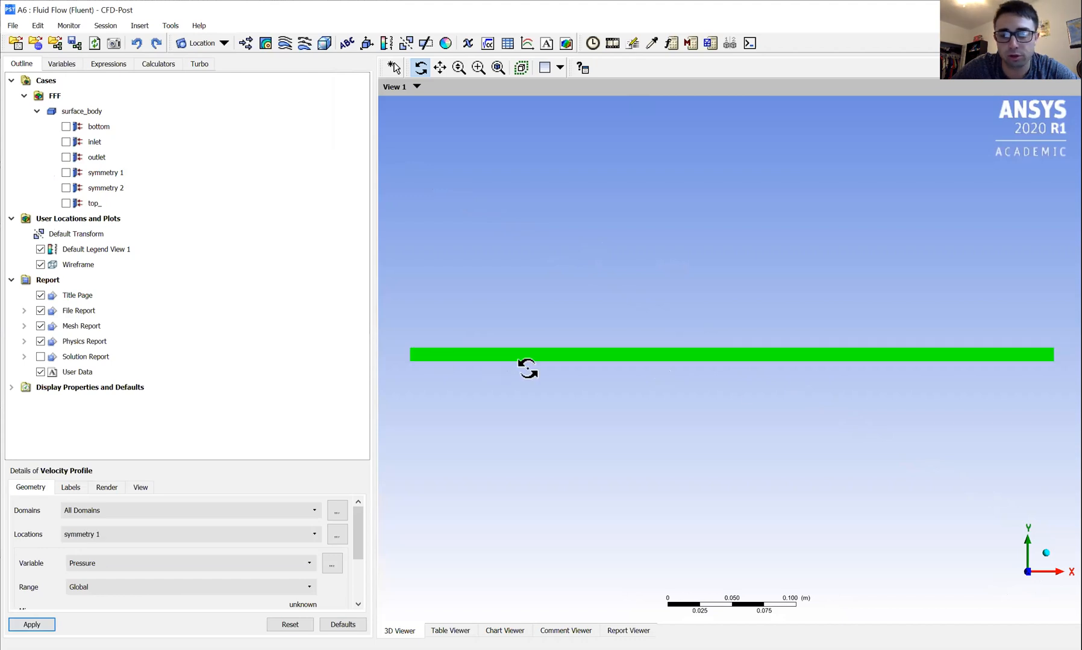
left_click(65, 567)
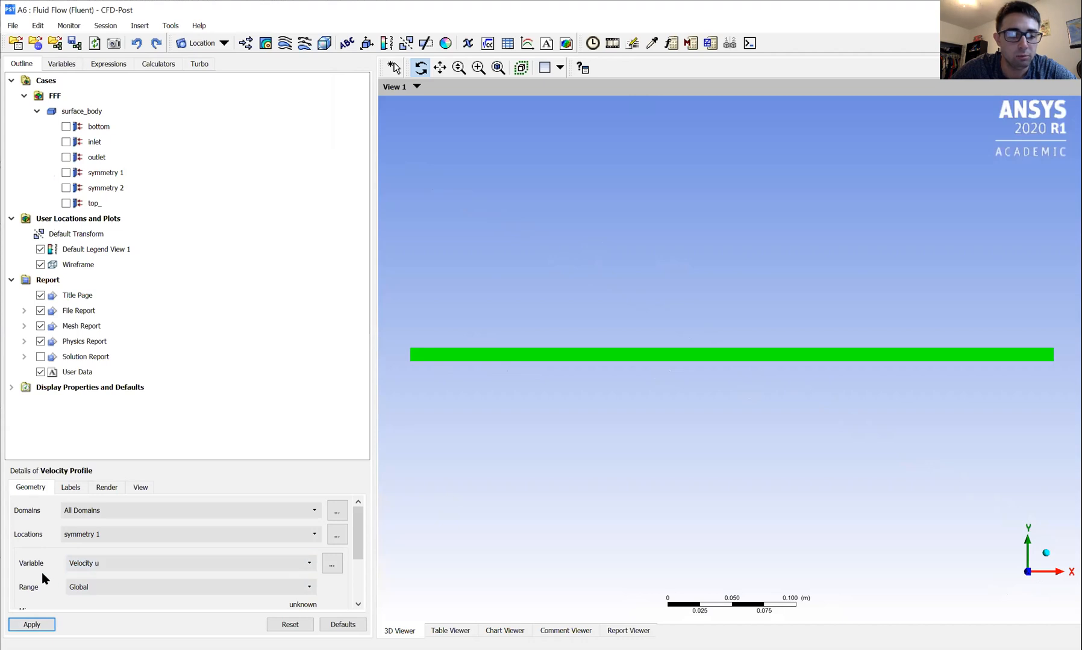
scroll(36, 575, "down", 3)
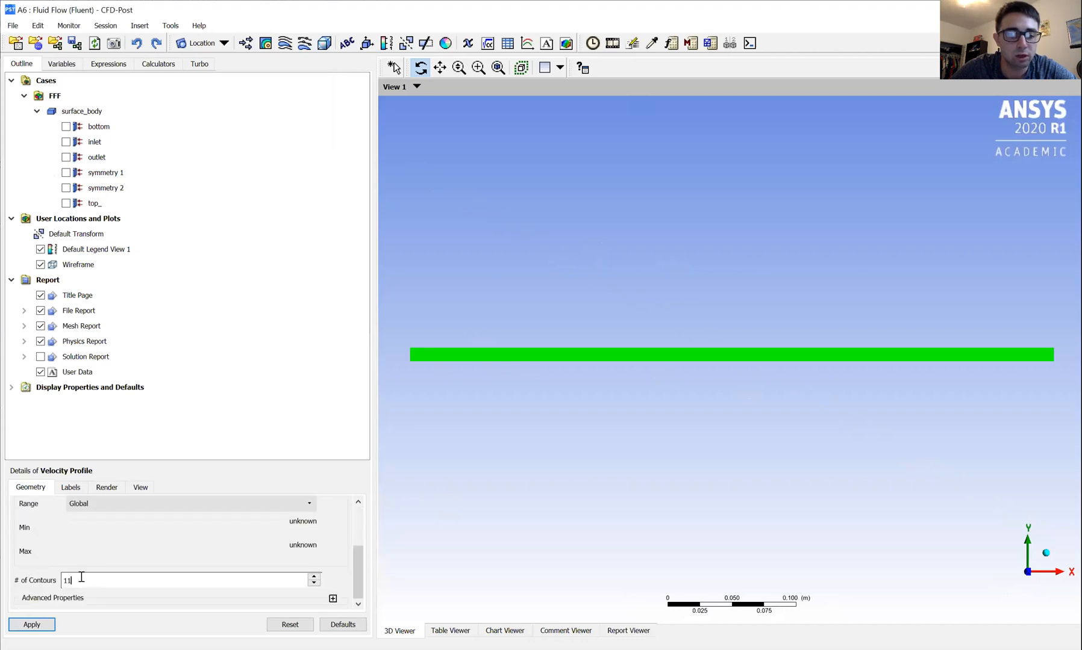
left_click_drag(67, 582, 73, 583)
type("00")
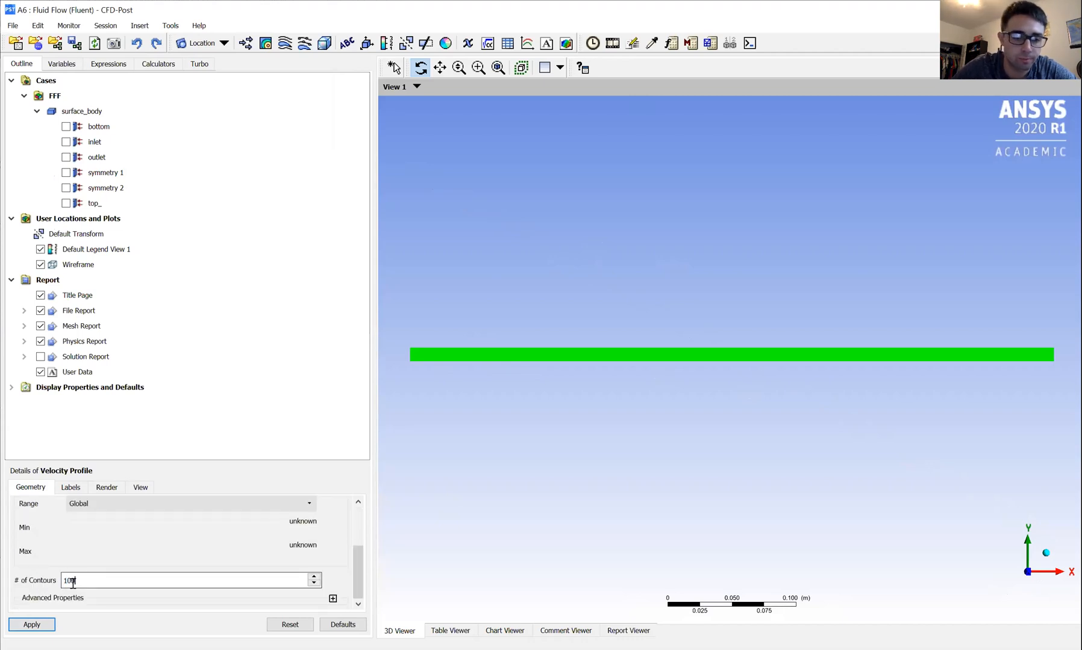
left_click(18, 628)
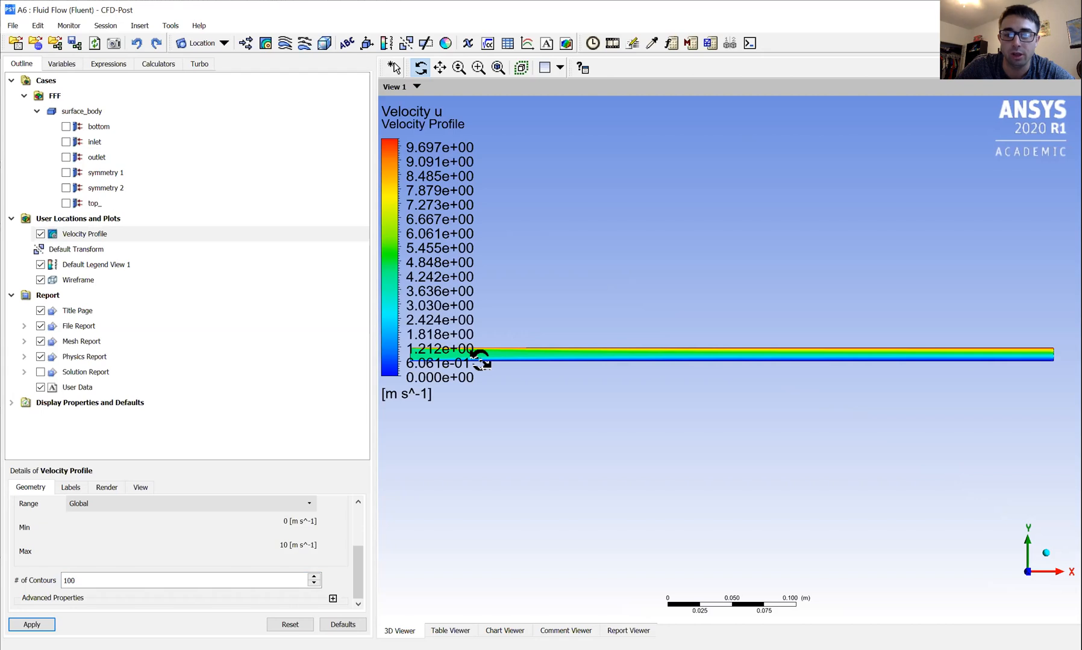
Examine how the velocity contour develops between the two walls along the length of the channel.
left_click(441, 67)
left_click_drag(575, 394, 570, 456)
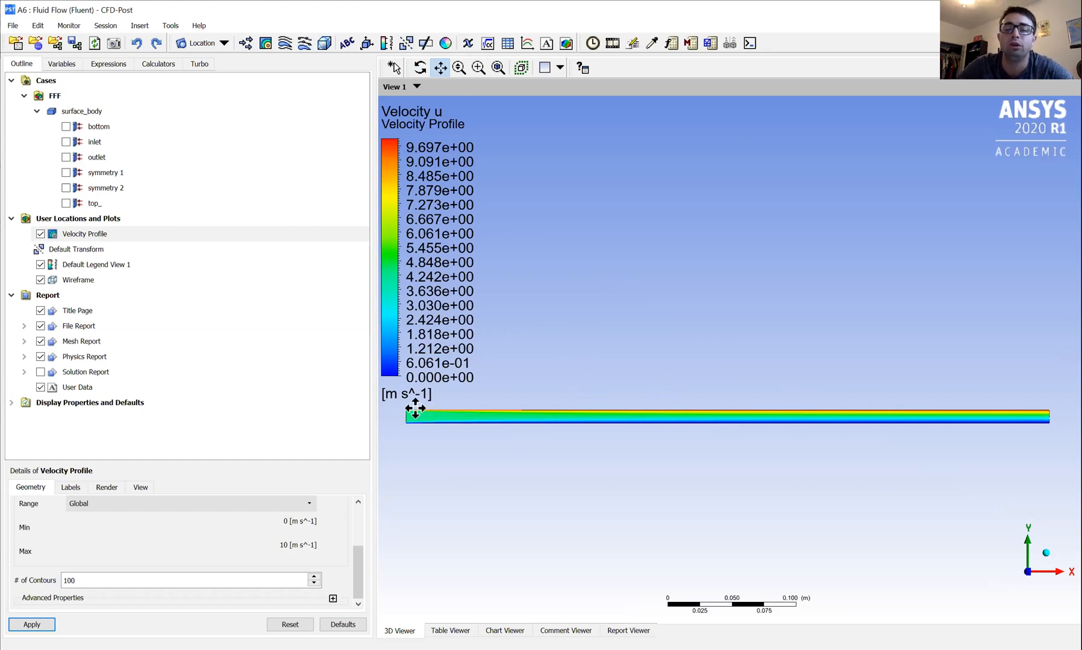
scroll(823, 406, "up", 2)
scroll(794, 464, "up", 3)
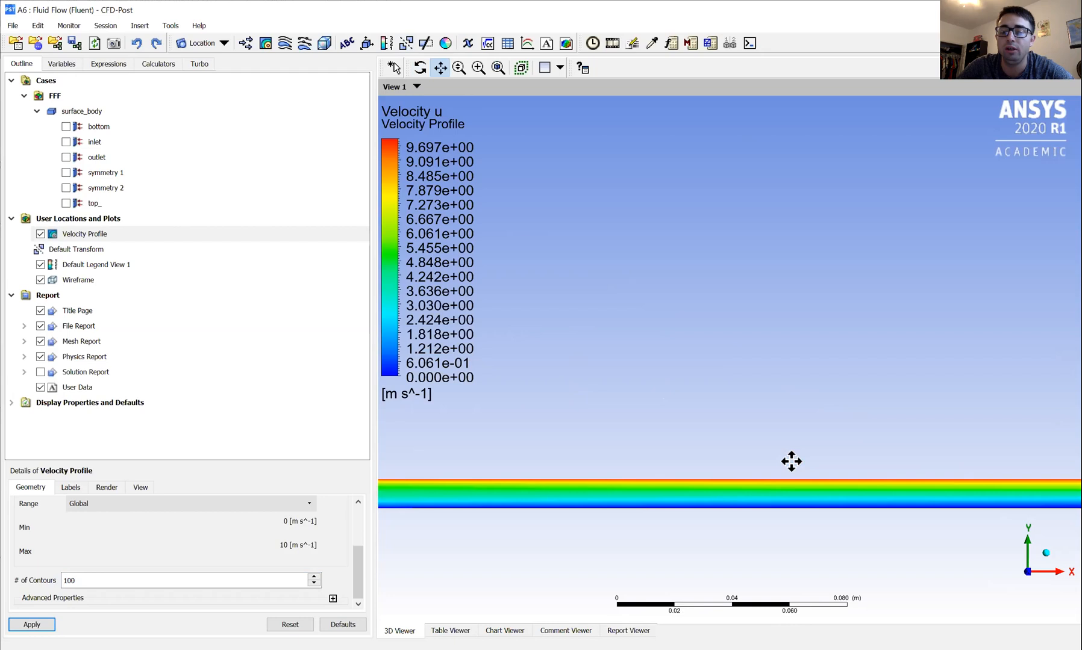
left_click_drag(785, 474, 641, 335)
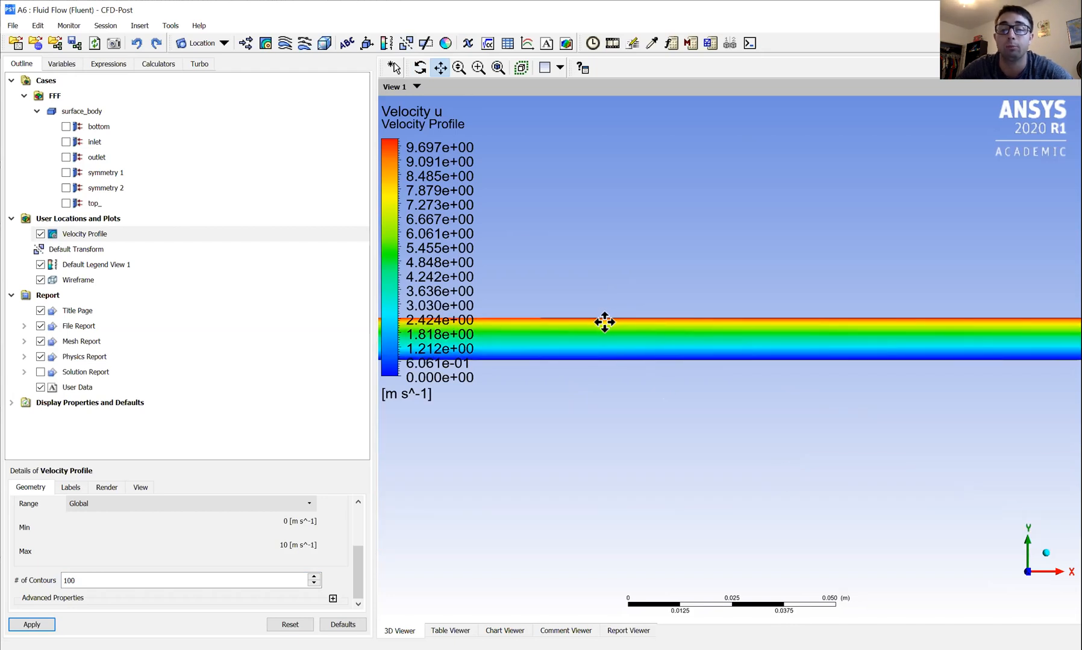
scroll(533, 321, "down", 3)
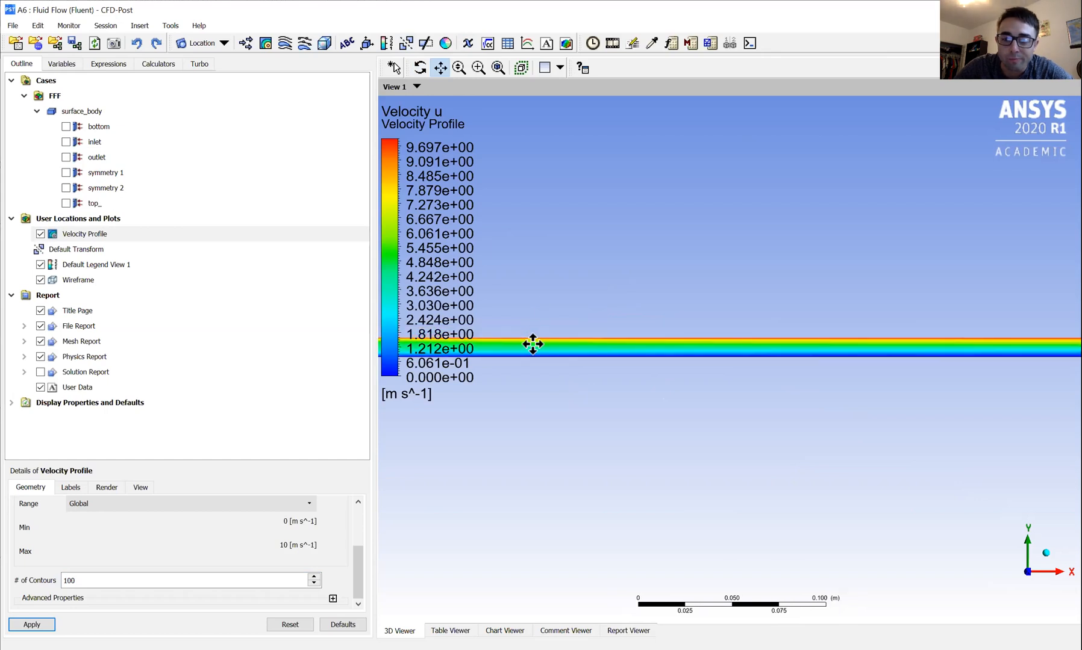
scroll(536, 343, "down", 2)
left_click_drag(546, 347, 562, 434)
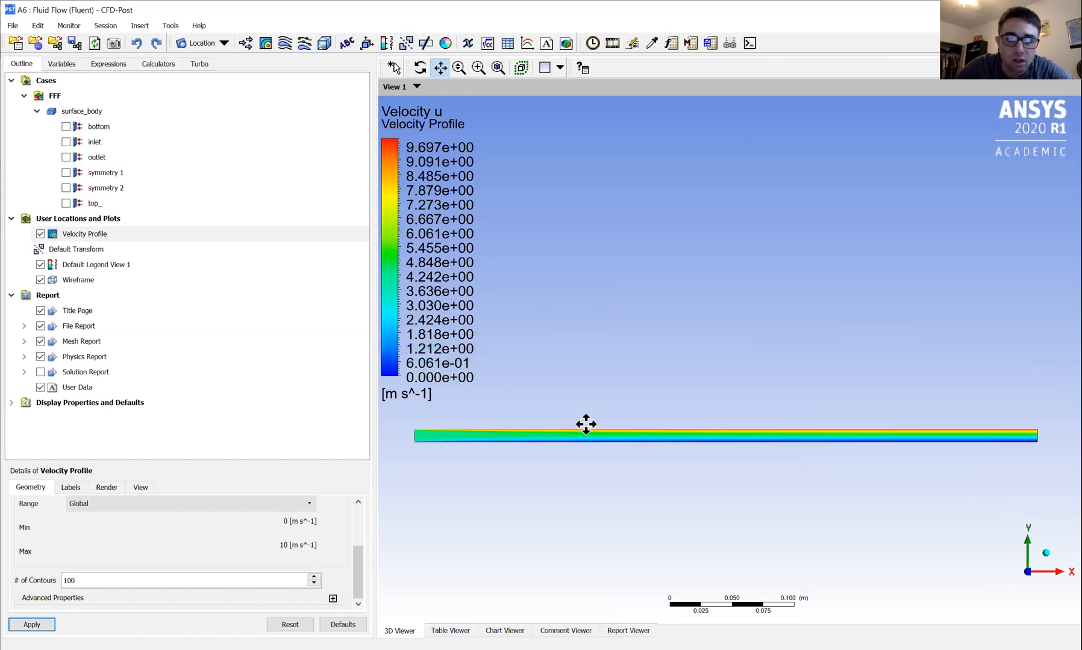
Hide the Velocity Profile contour and insert a line location named line 250.
left_click(148, 28)
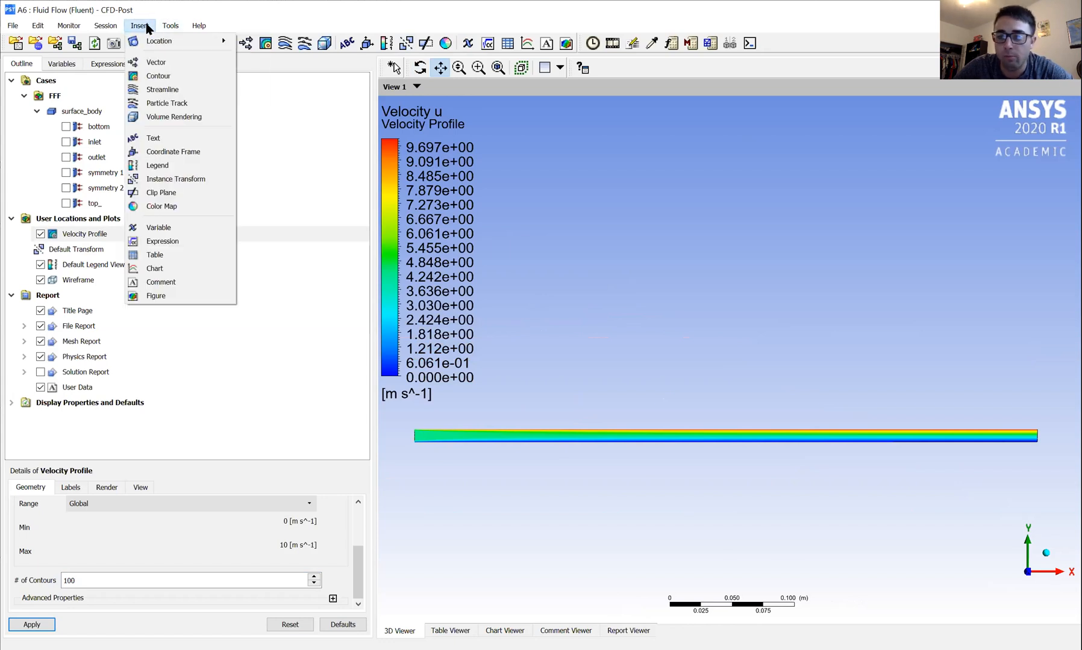
left_click(41, 235)
left_click(40, 234)
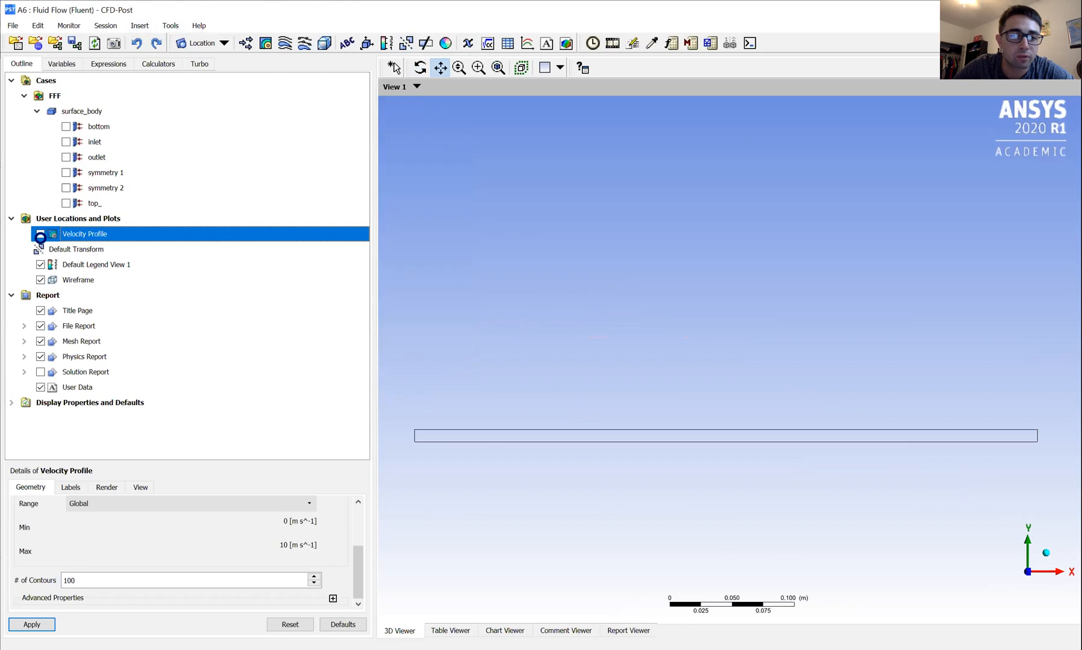
left_click(140, 25)
mouse_move(192, 41)
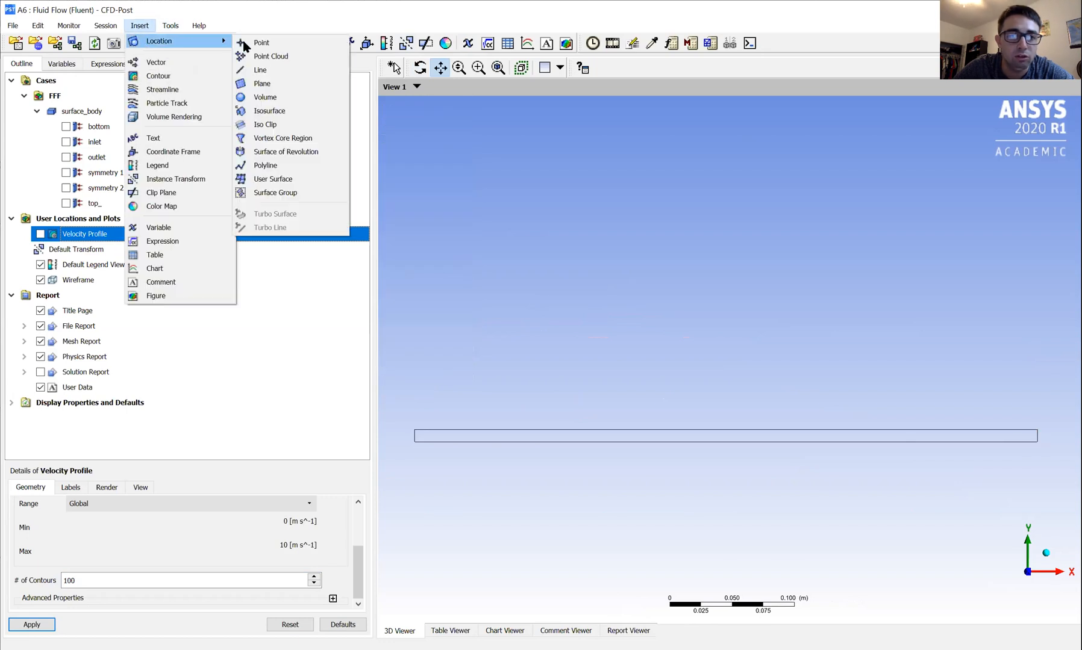
left_click(260, 71)
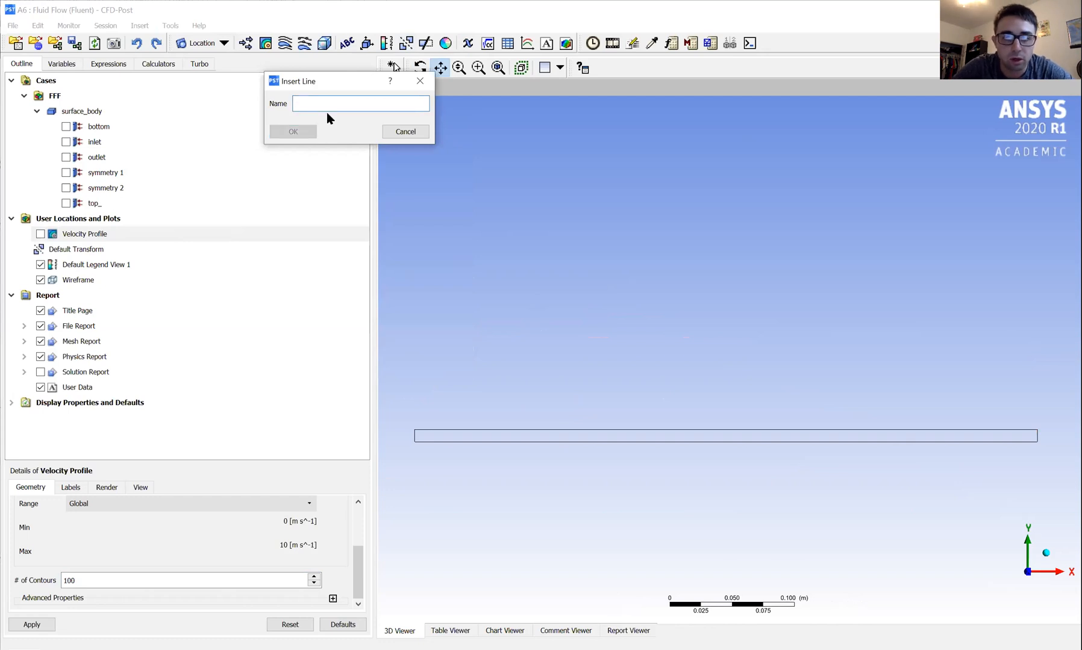
type("line 250")
left_click(287, 132)
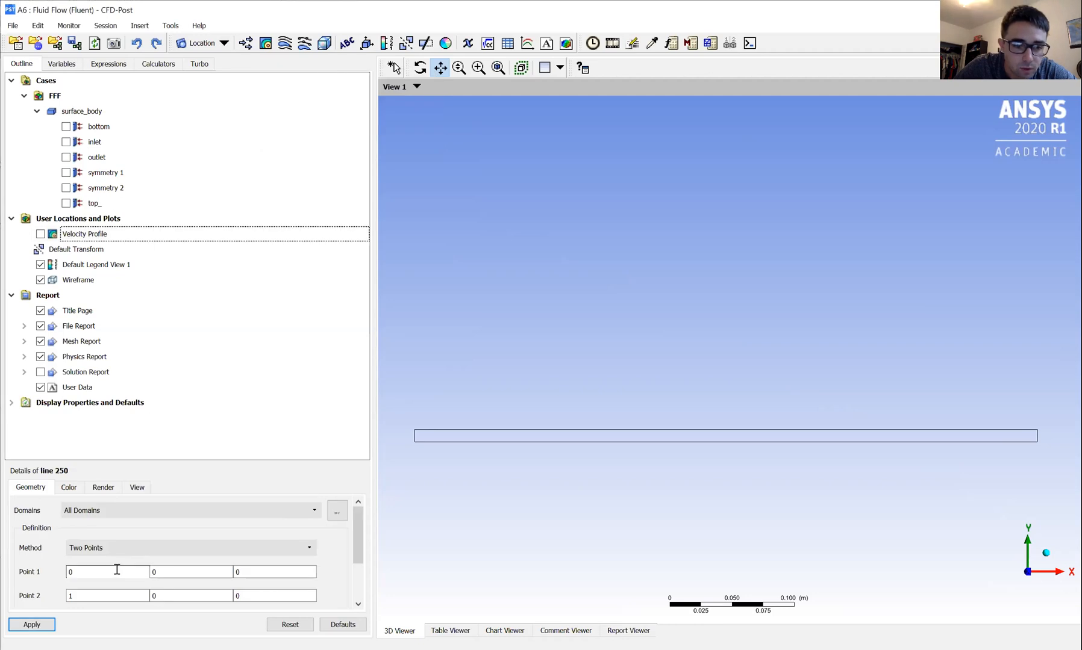
Define line 250 by two points, from (0.25, 0, 0) to (0.25, 0.01, 0), and apply it.
left_click(125, 572)
type(".250")
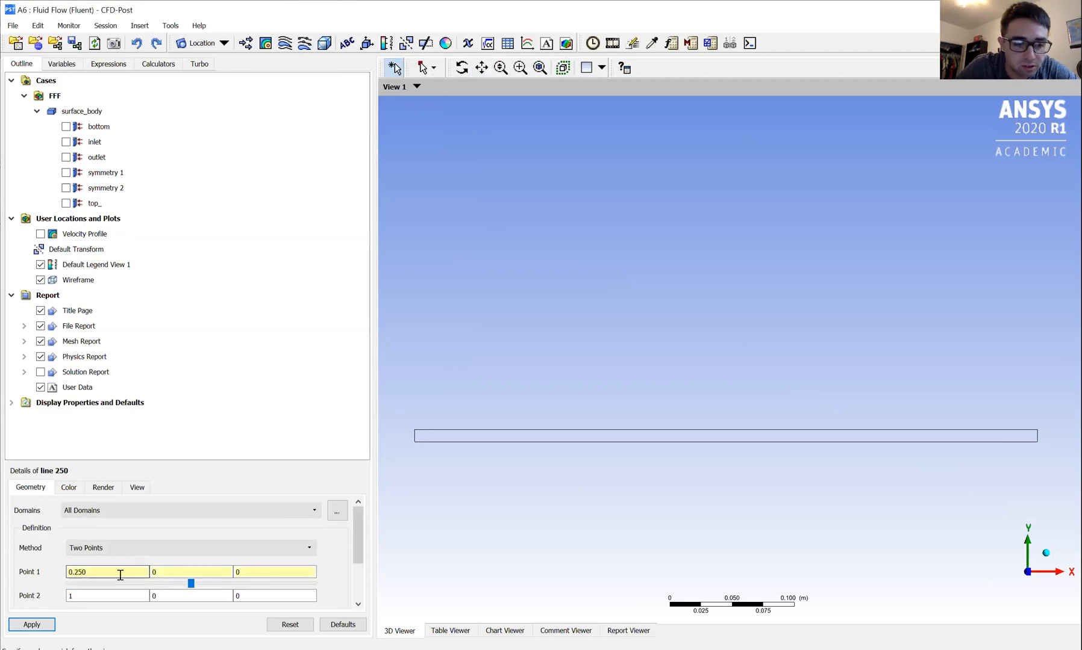
left_click(94, 595)
key("BackSpace")
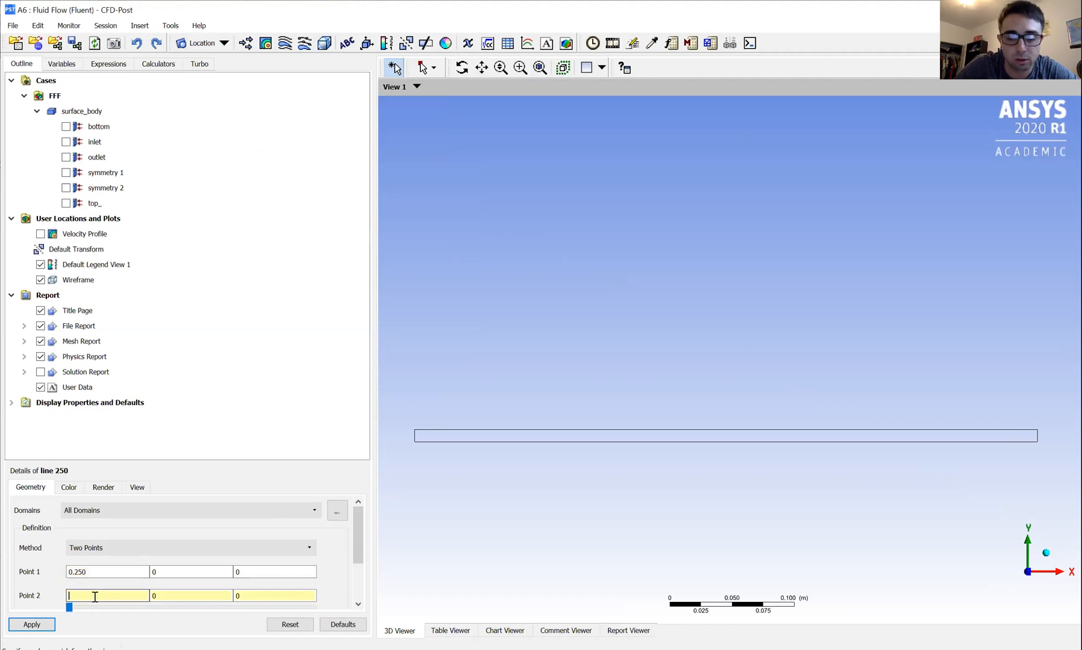
type("0.250")
left_click(187, 596)
type(".01")
left_click(14, 624)
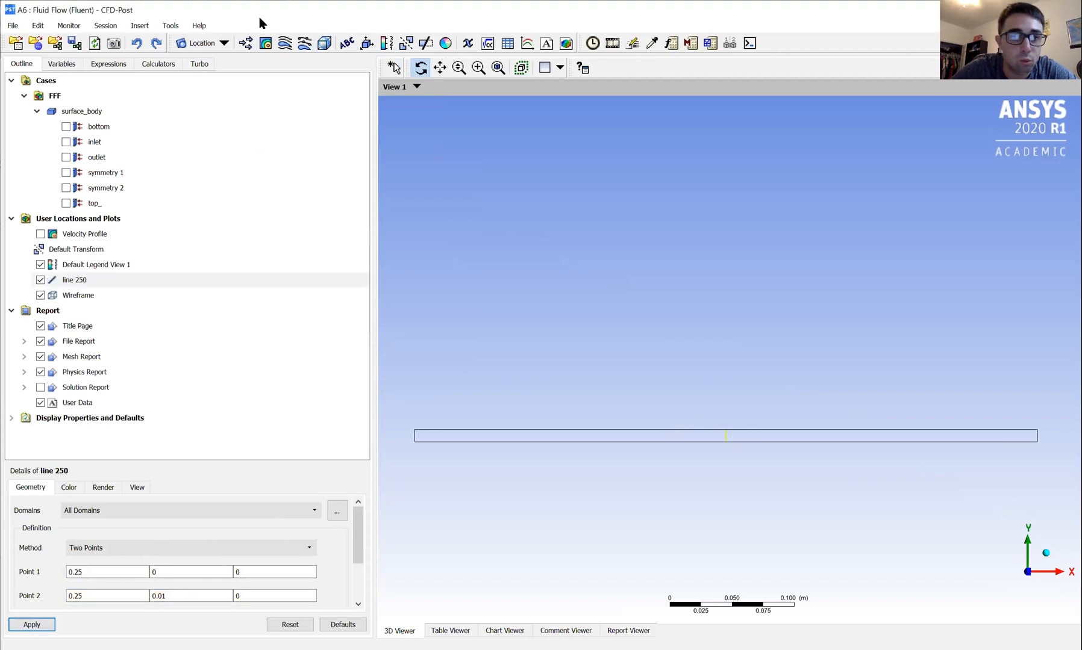
Insert a second line location named line 500 mm.
left_click(140, 25)
mouse_move(154, 42)
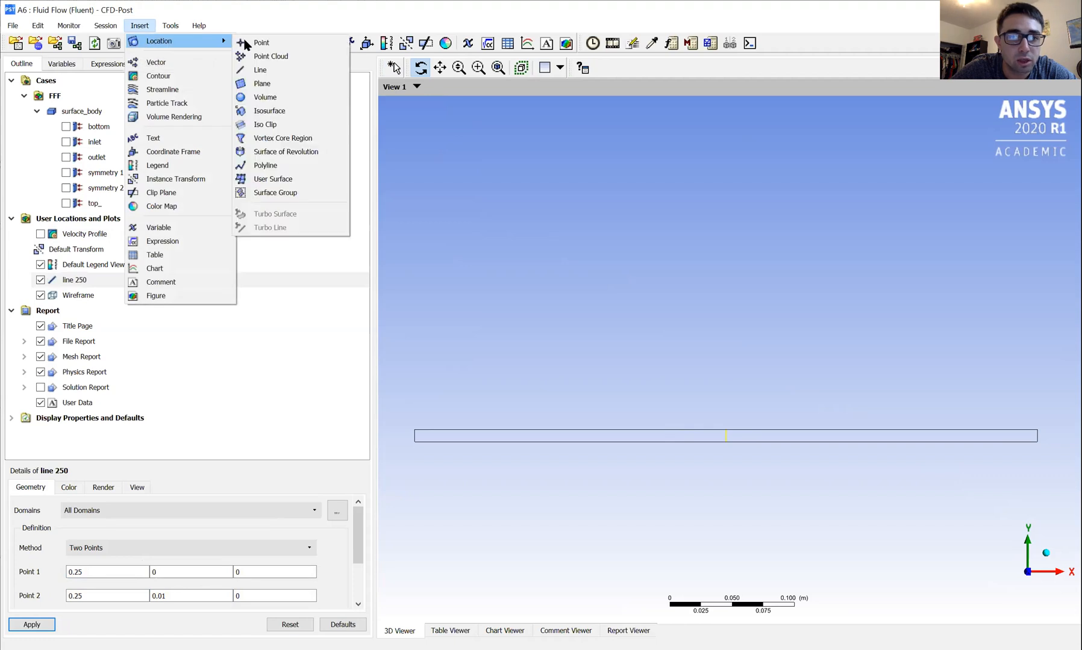
left_click(268, 71)
type("line 500 mm")
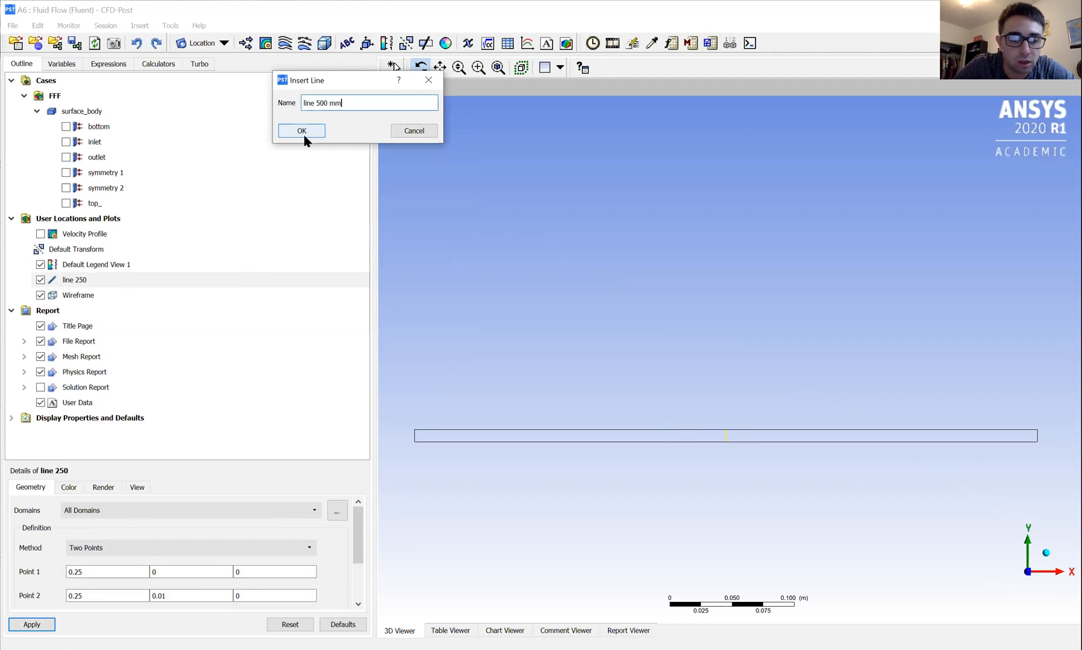
left_click(303, 132)
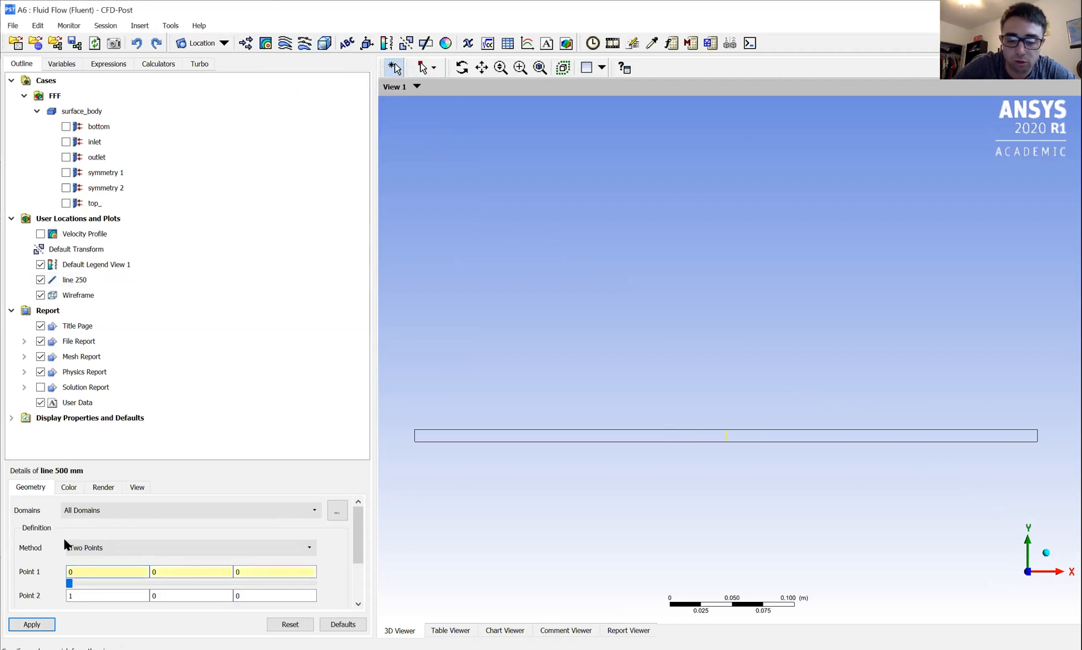
Define line 500 mm by two points, from (0.5, 0, 0) to (0.5, 0.01, 0), and apply it.
type("5")
left_click(85, 595)
key("BackSpace")
type("0.5")
left_click(181, 596)
key("BackSpace")
type("0.01")
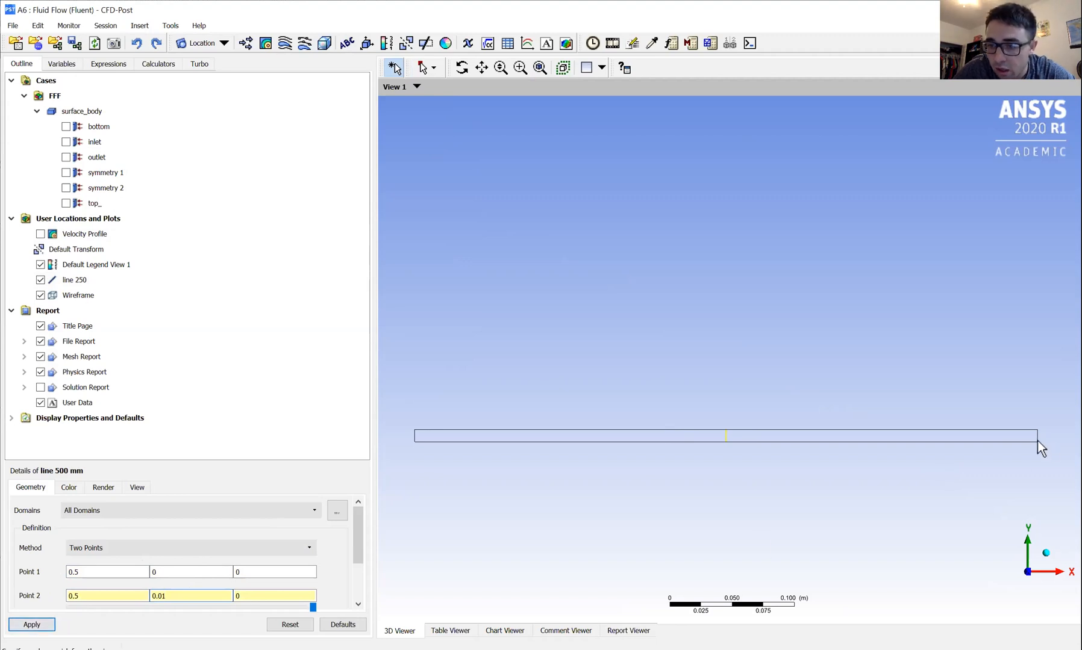
left_click(24, 625)
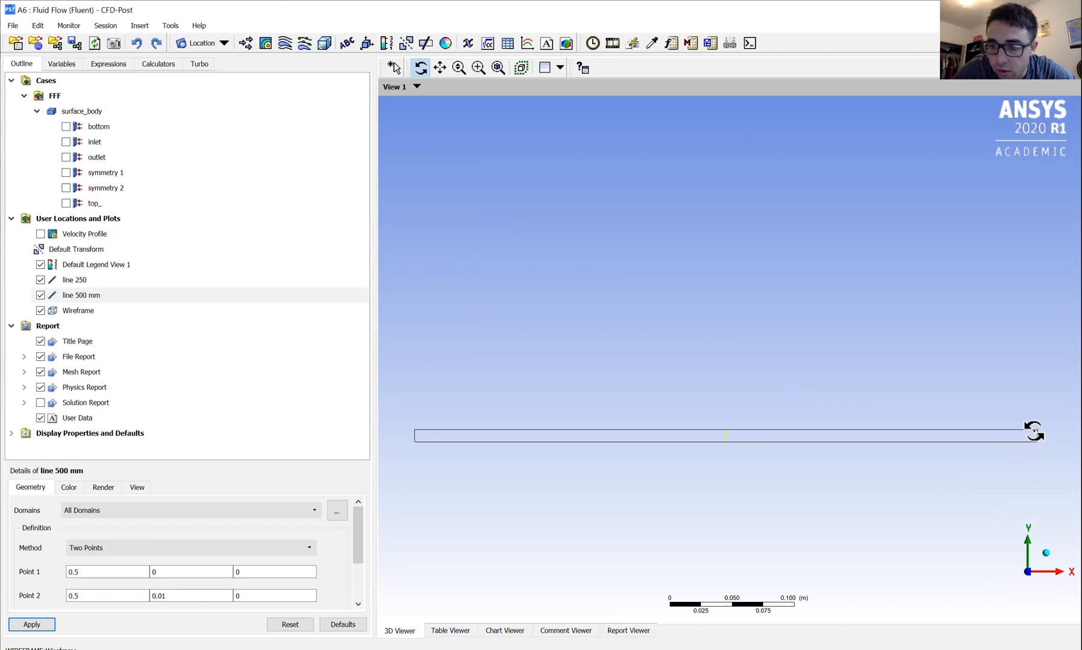
Show the Velocity Profile contour again and insert a chart named Case 2.
left_click(40, 234)
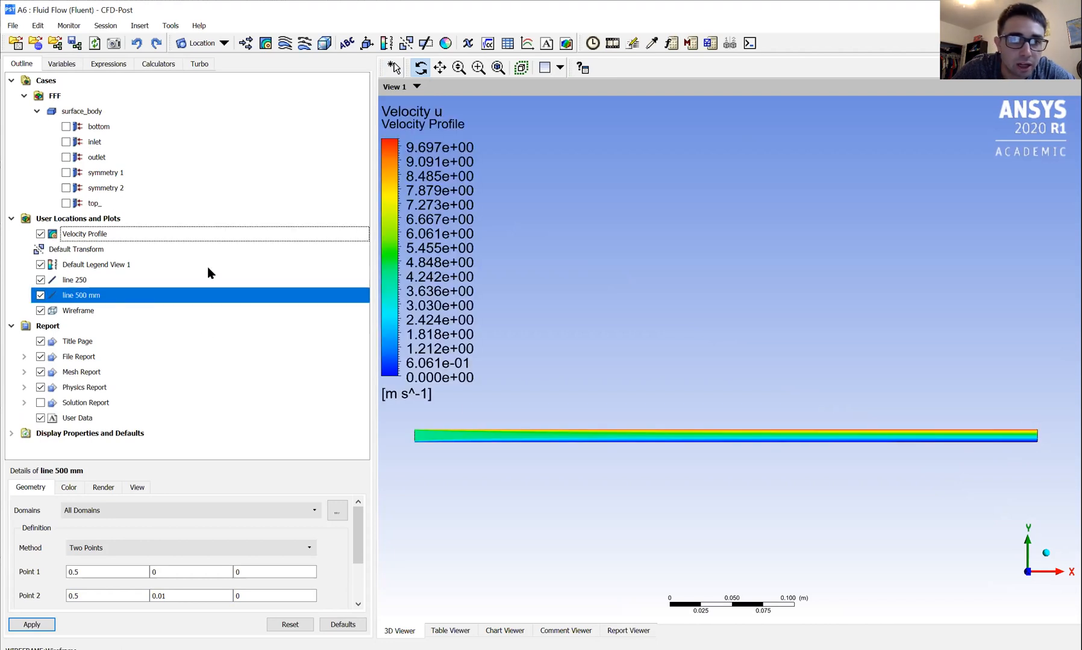
left_click(527, 45)
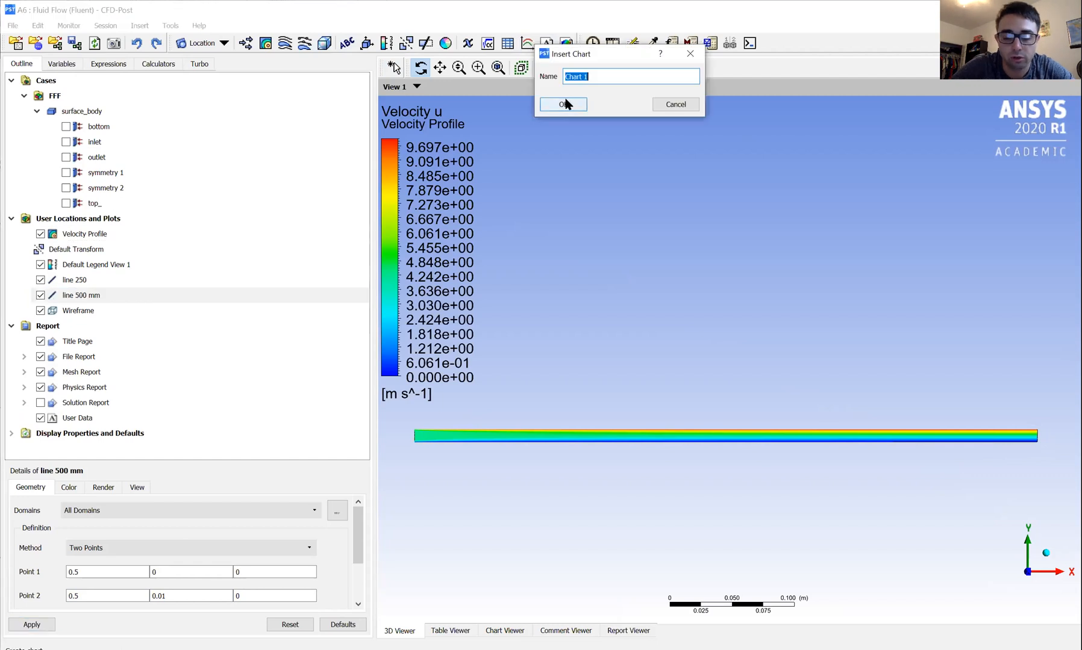
type("Case 2")
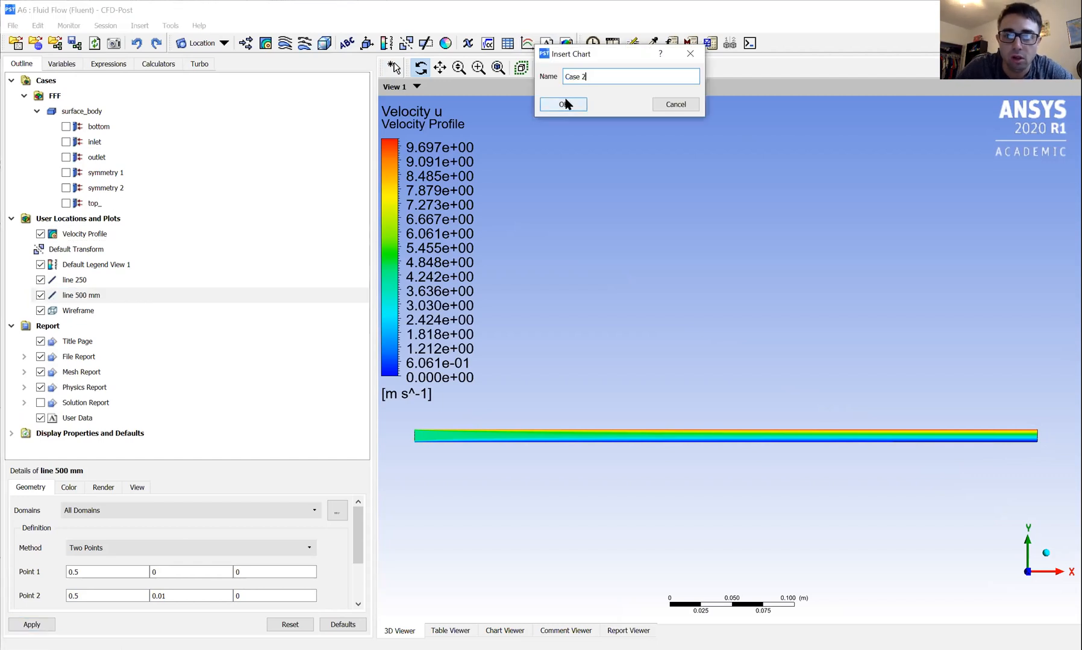
left_click(565, 104)
Set the title of the Case 2 chart to "Case 2: Couette Flow".
left_click_drag(108, 573, 48, 573)
type("Case 2: Couette Flow")
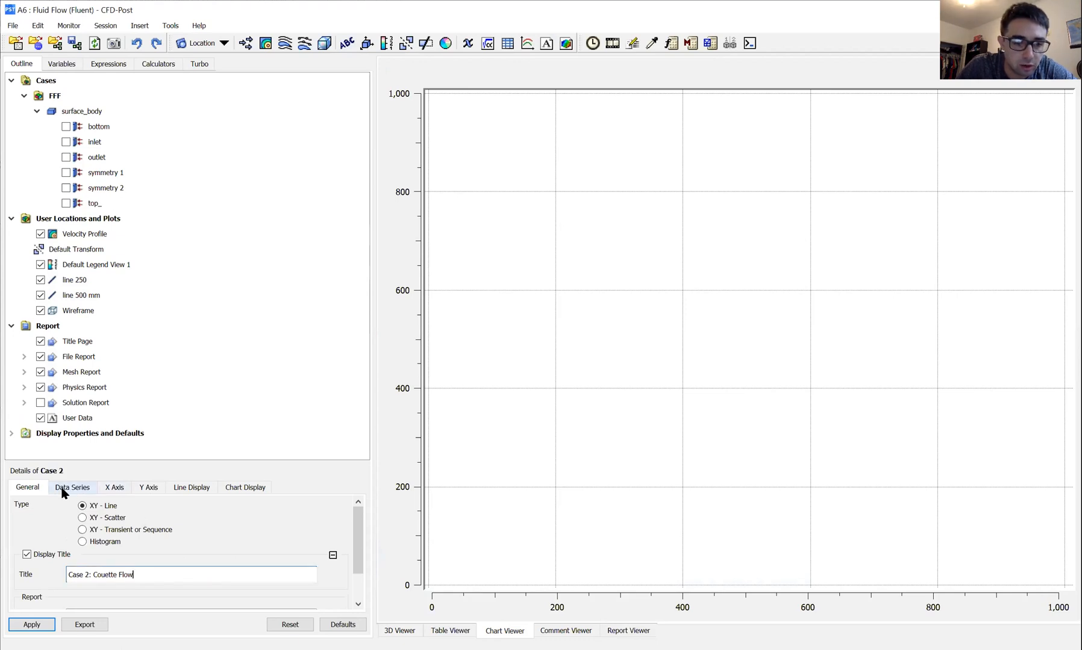
scroll(145, 568, "down", 1)
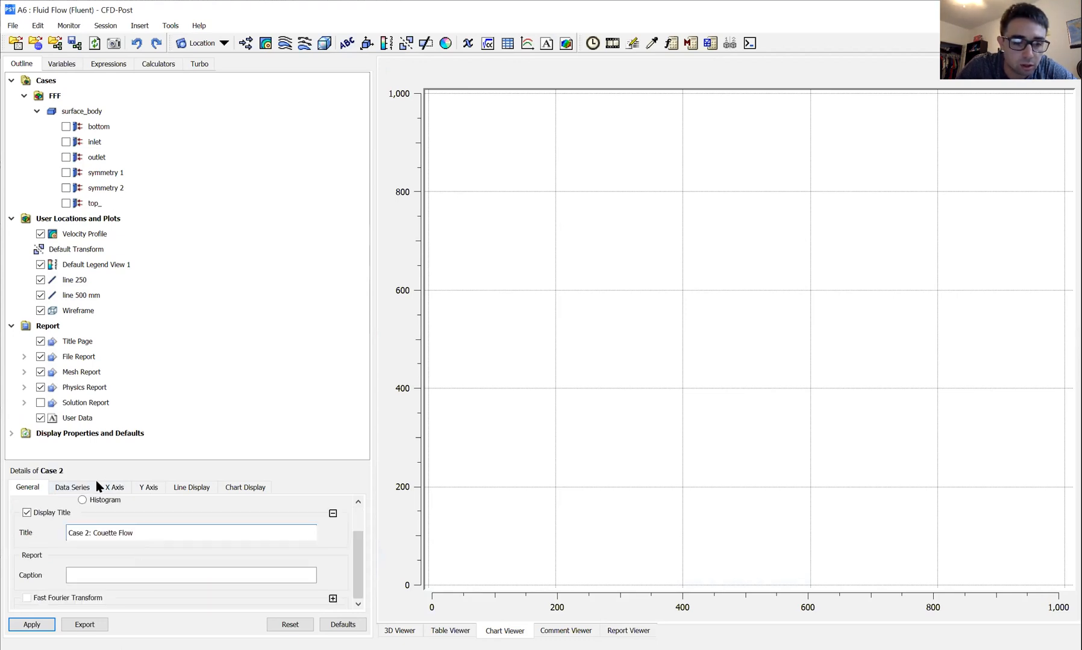
Name the Case 2 chart's first data series 250 mm and set its location to line 250.
left_click(72, 487)
scroll(150, 552, "down", 2)
left_click_drag(94, 539, 53, 538)
type("250")
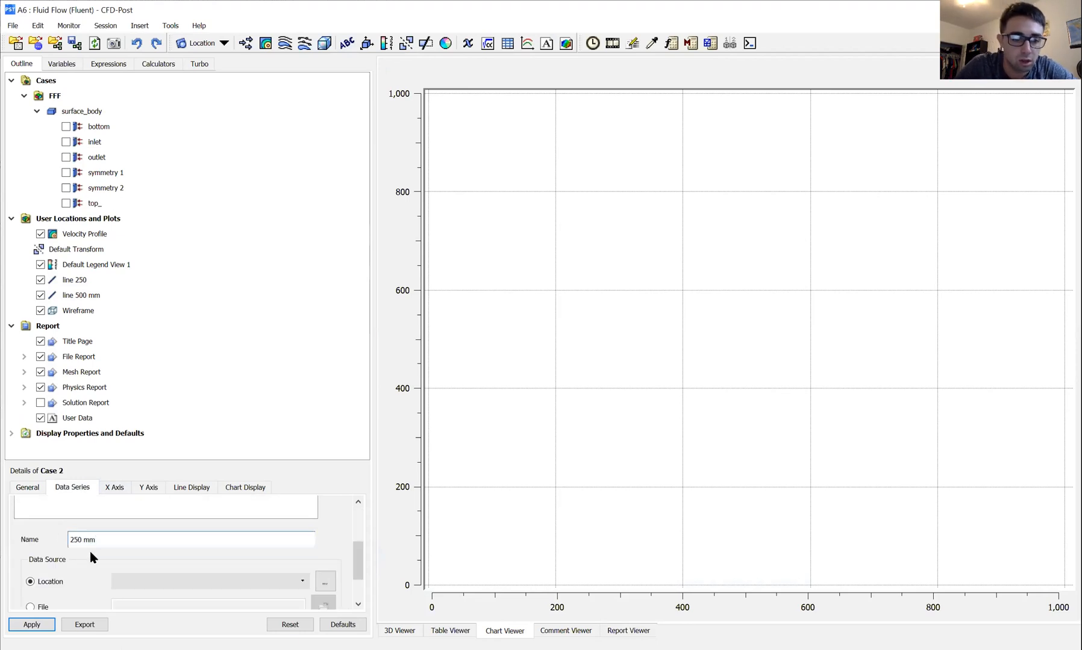
left_click(302, 582)
left_click(205, 590)
scroll(121, 560, "down", 1)
scroll(82, 563, "down", 1)
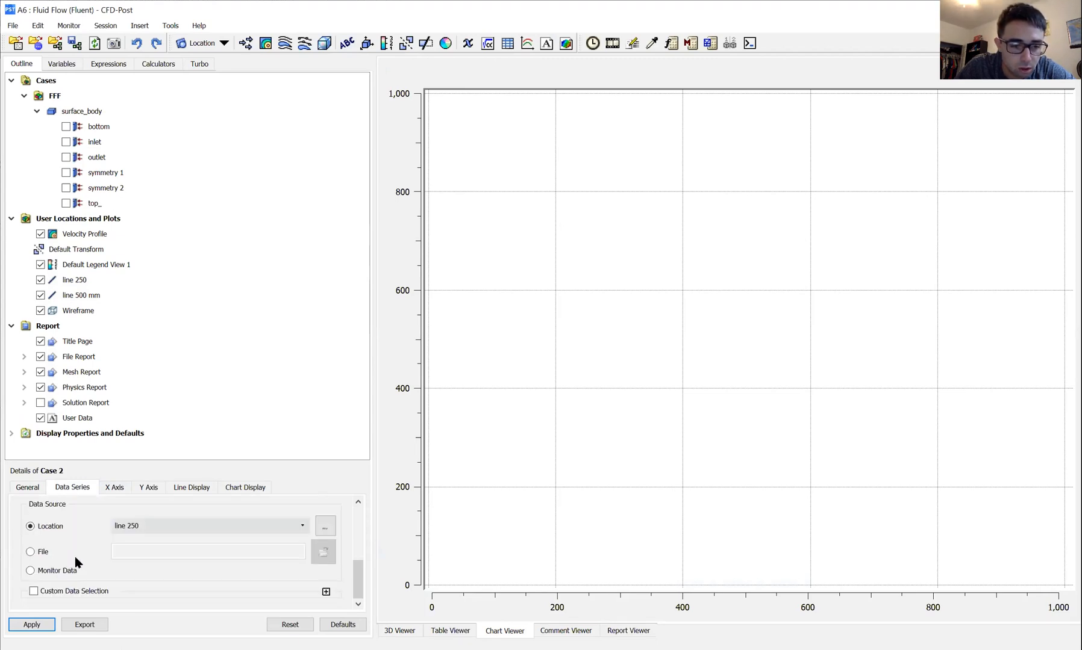
Plot Velocity u on the X axis against Y on the Y axis and apply the chart settings.
left_click(128, 489)
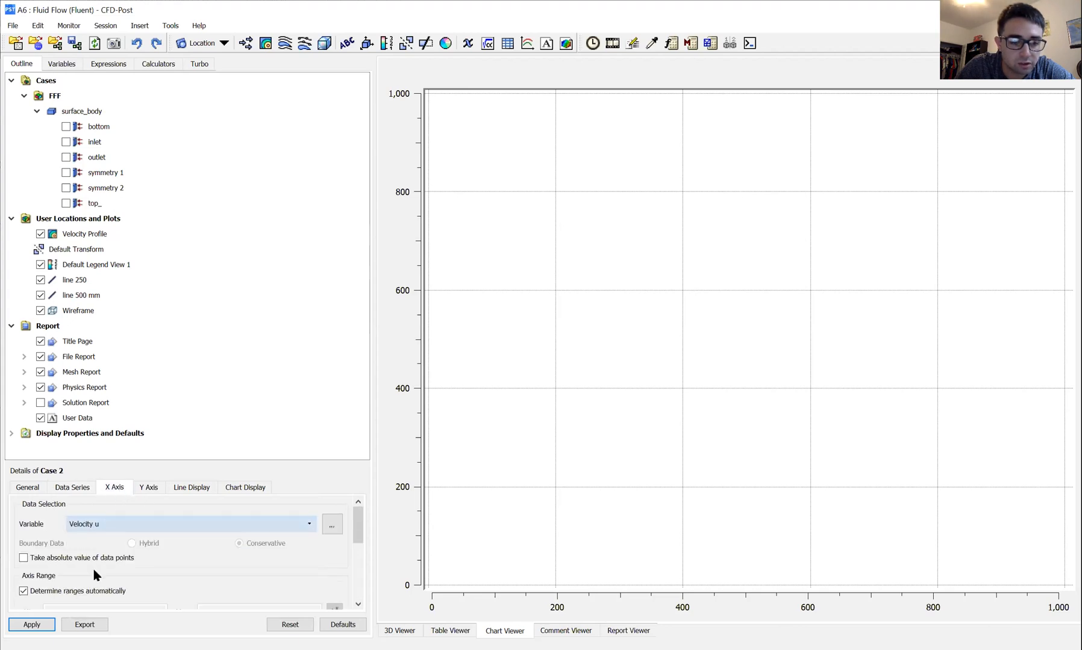
left_click(149, 489)
left_click(108, 530)
left_click(90, 602)
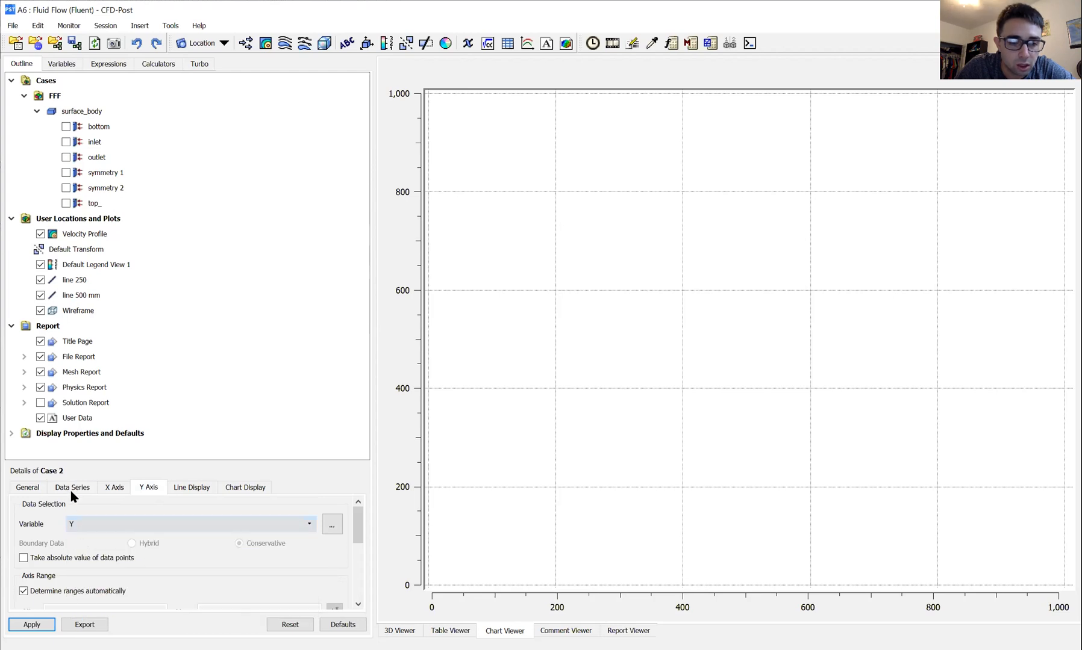
left_click(30, 624)
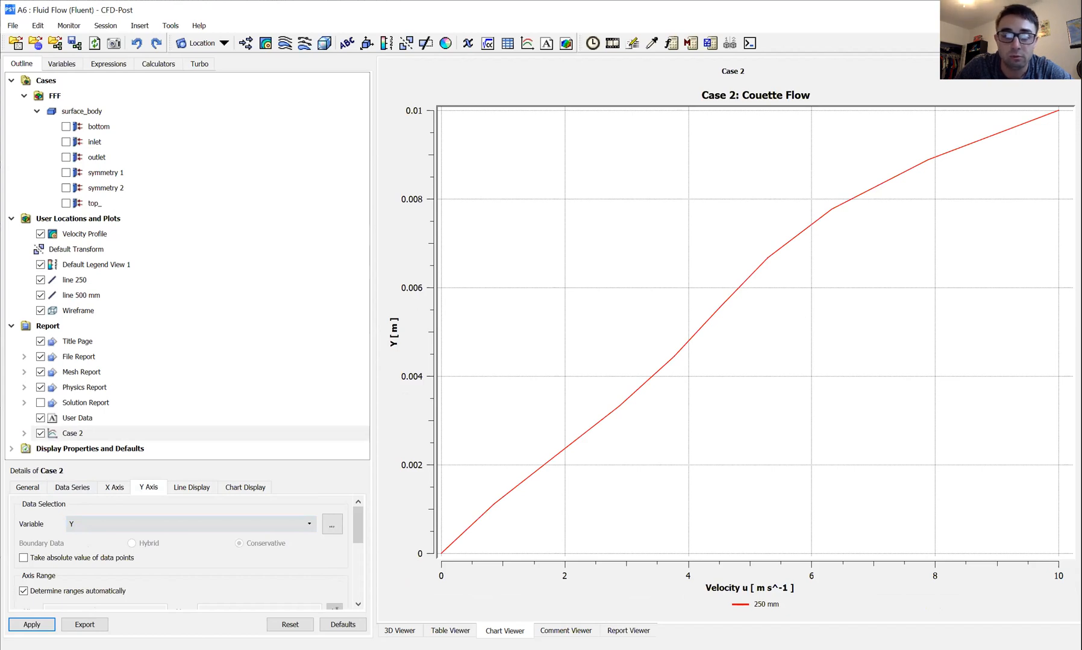
Add a second data series to the Case 2 chart and name it 500 mm.
left_click(60, 487)
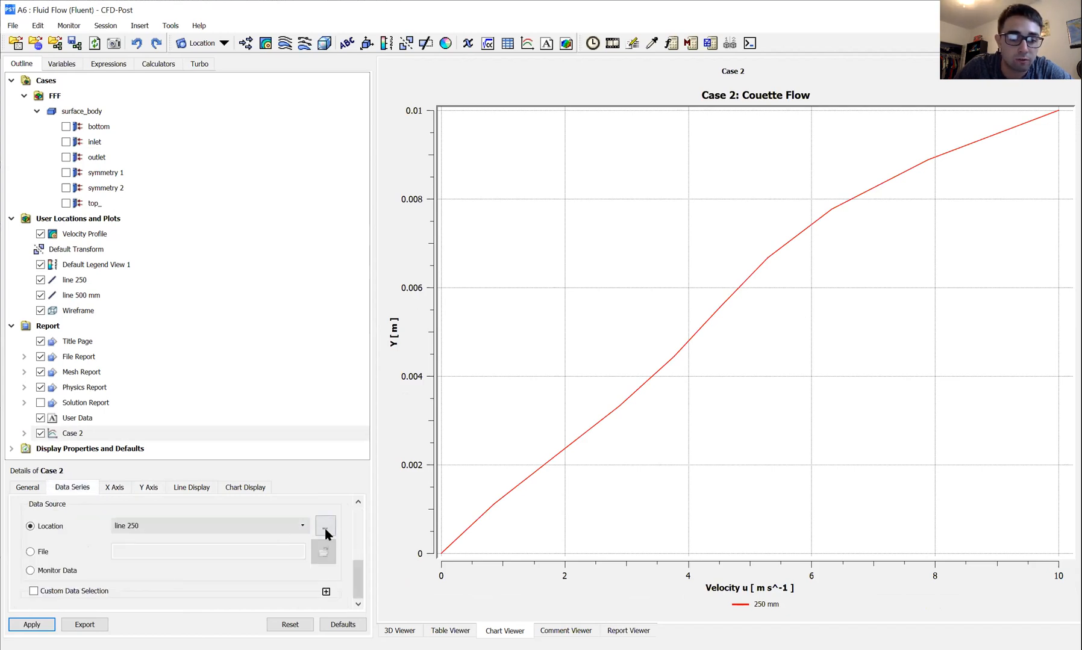
left_click(325, 533)
left_click(335, 540)
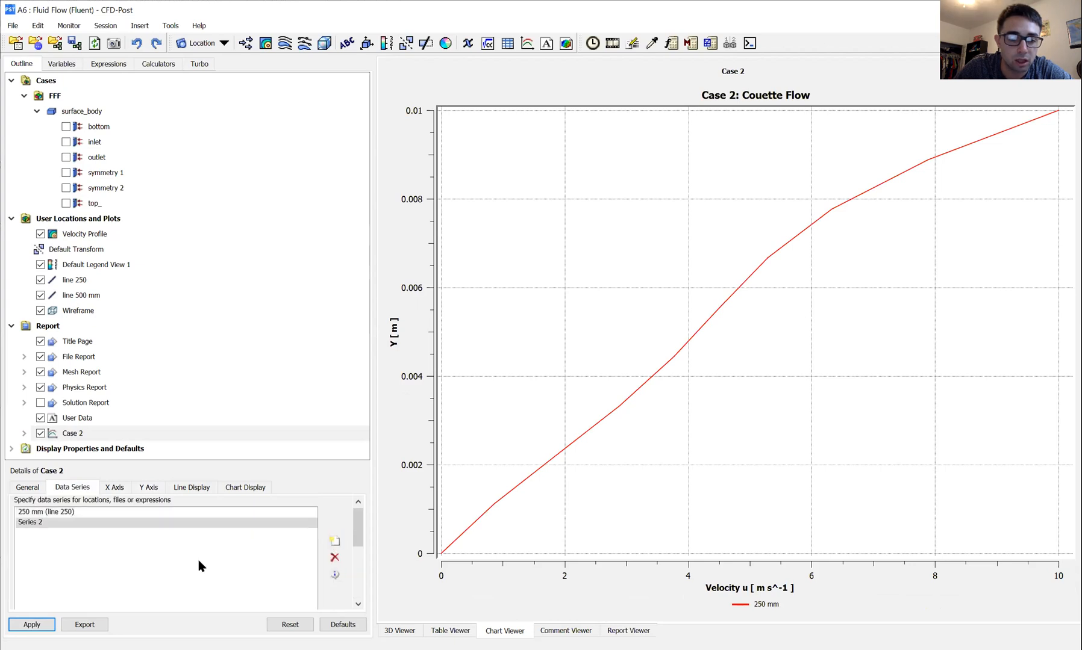
scroll(161, 571, "down", 2)
left_click_drag(131, 583, 41, 582)
type("500")
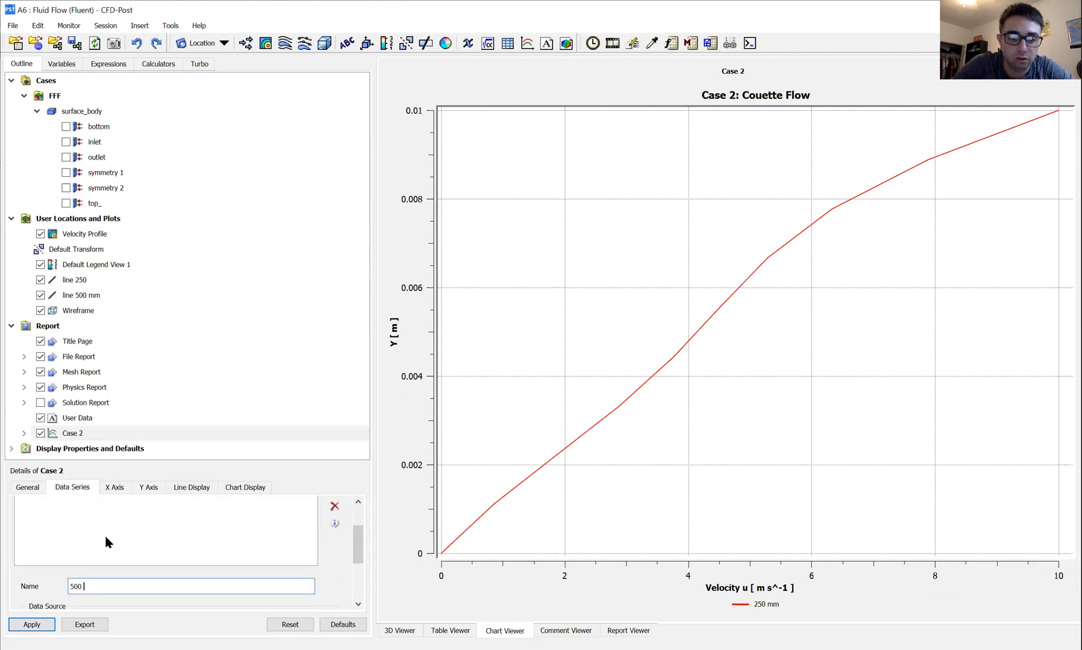
Set the 500 mm series' location to line 500 mm and apply it to the chart.
scroll(233, 578, "down", 1)
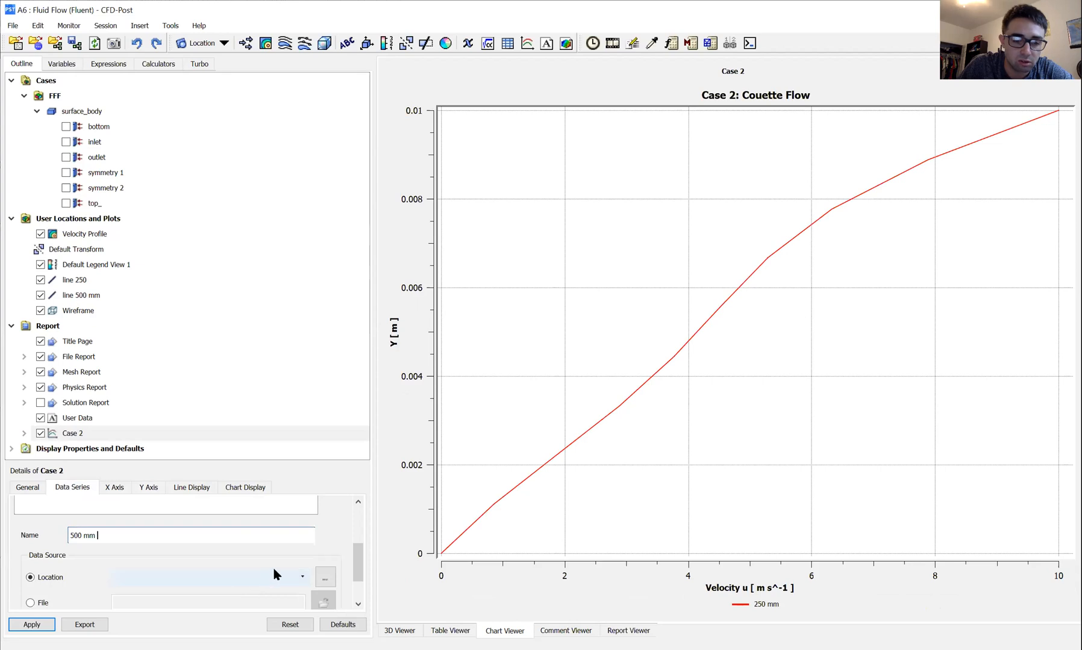
left_click(296, 573)
left_click(212, 572)
scroll(201, 550, "down", 2)
left_click(42, 624)
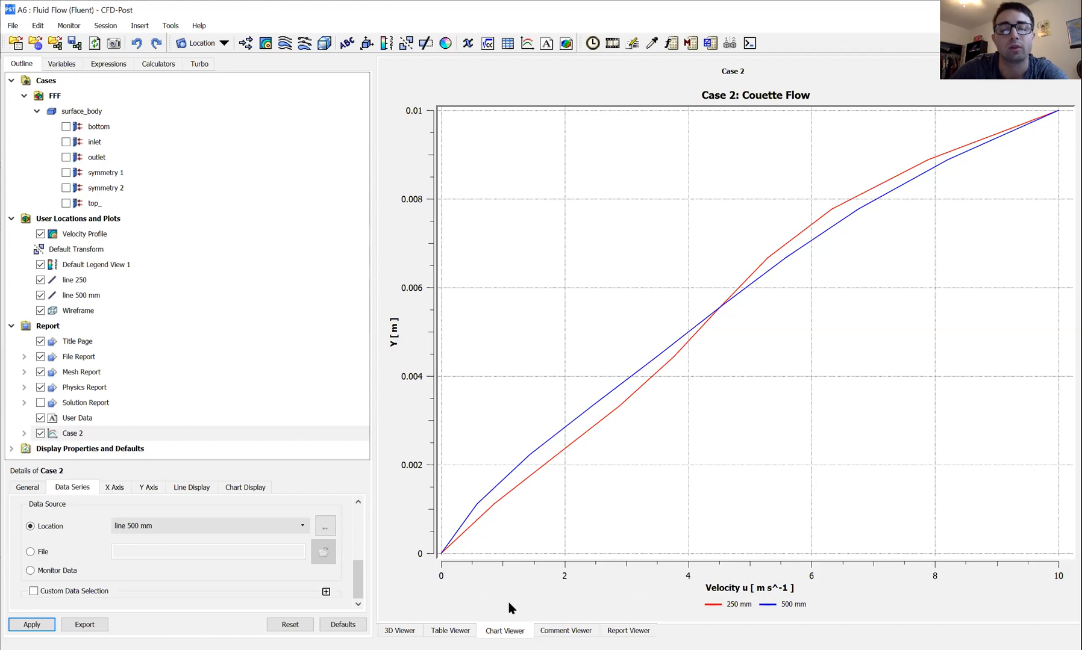
Compare the Velocity Profile contour in the 3D view with the Case 2 velocity chart.
left_click(399, 632)
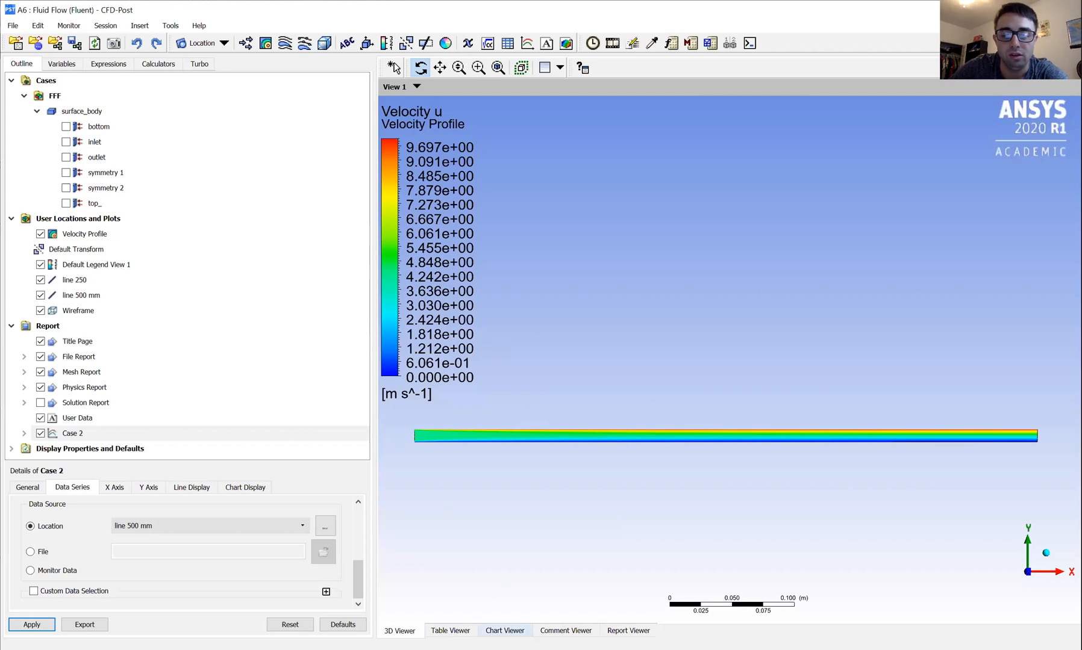
left_click(504, 630)
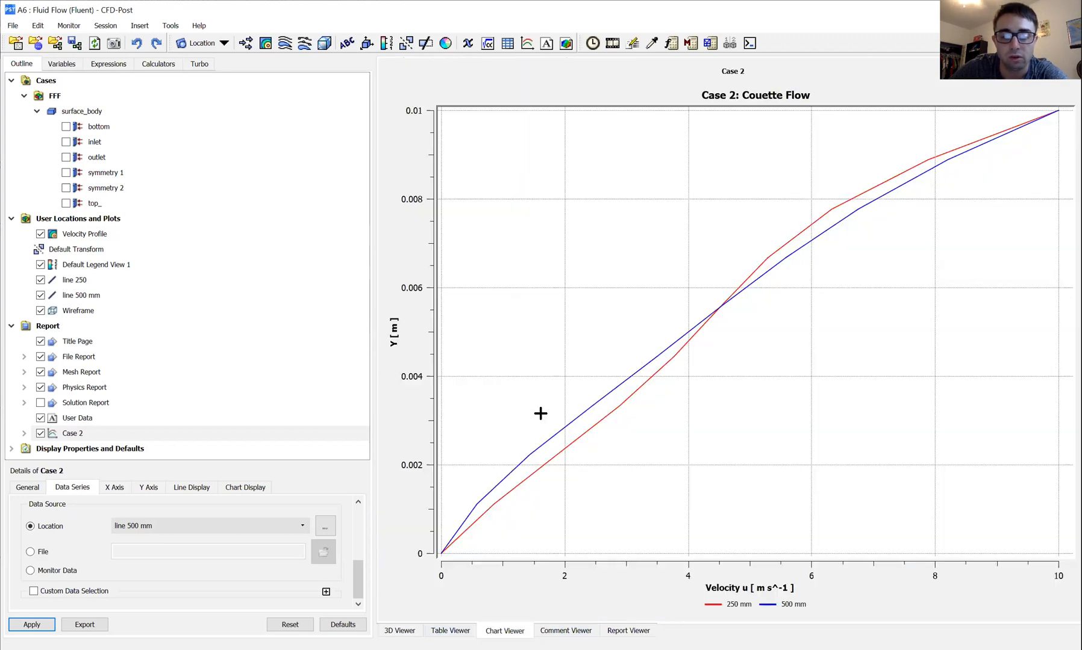